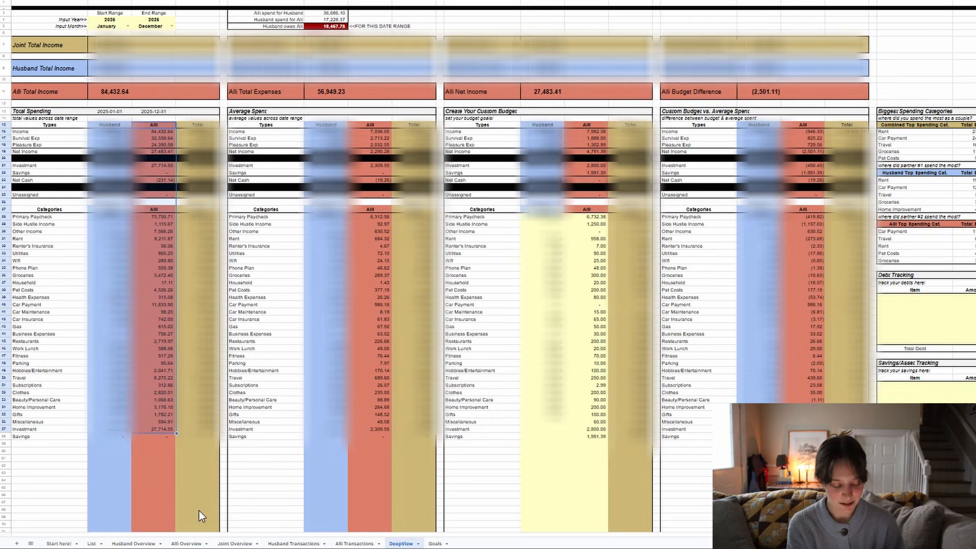
- Examine the second partner's figures in the Total Spending, Average Spent and Create Your Custom Budget tables of the DeepView sheet
left_click(92, 543)
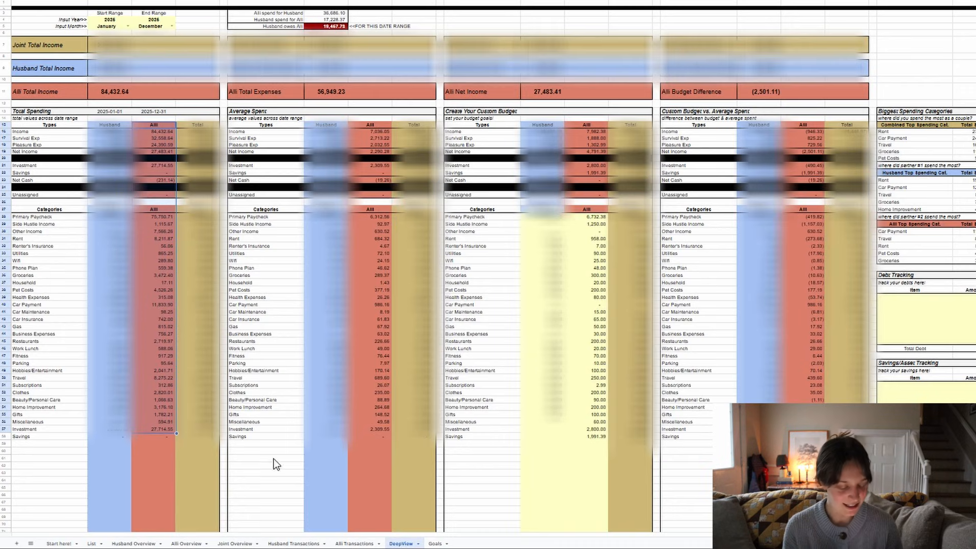
left_click(159, 474)
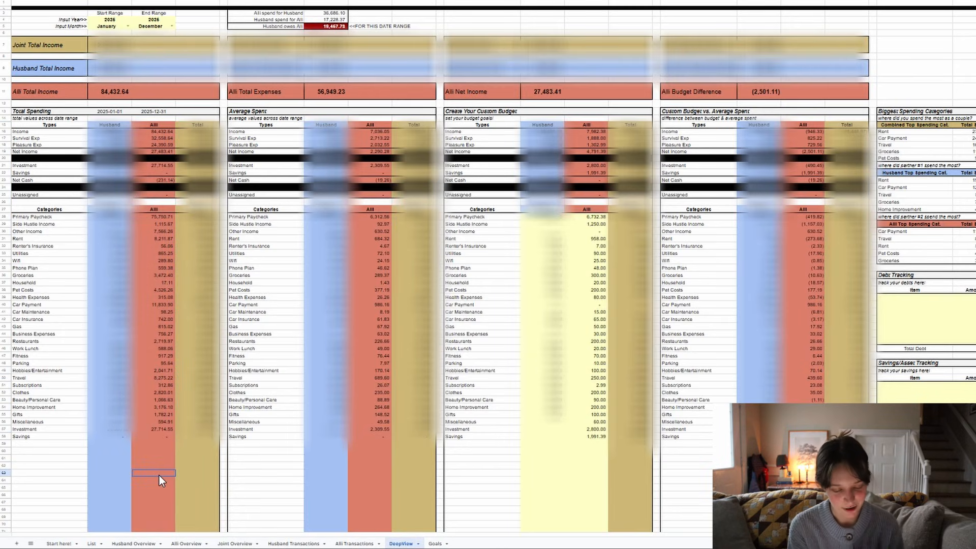
left_click(259, 112)
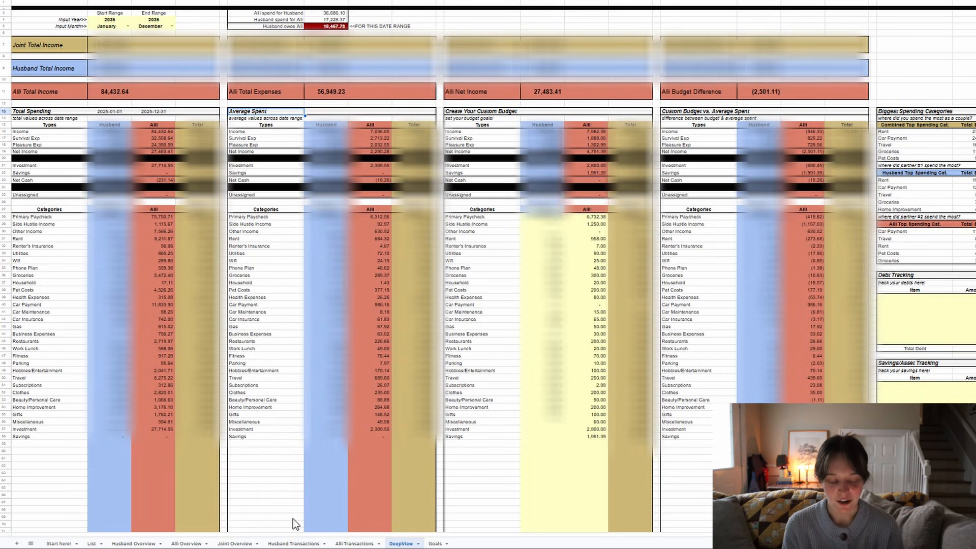
left_click(463, 113)
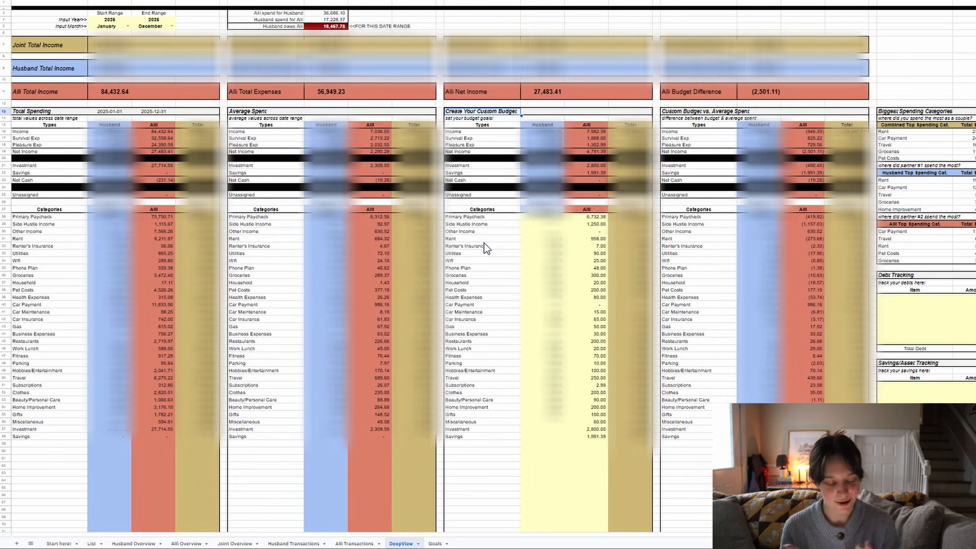
left_click(270, 113)
left_click_drag(370, 124, 376, 432)
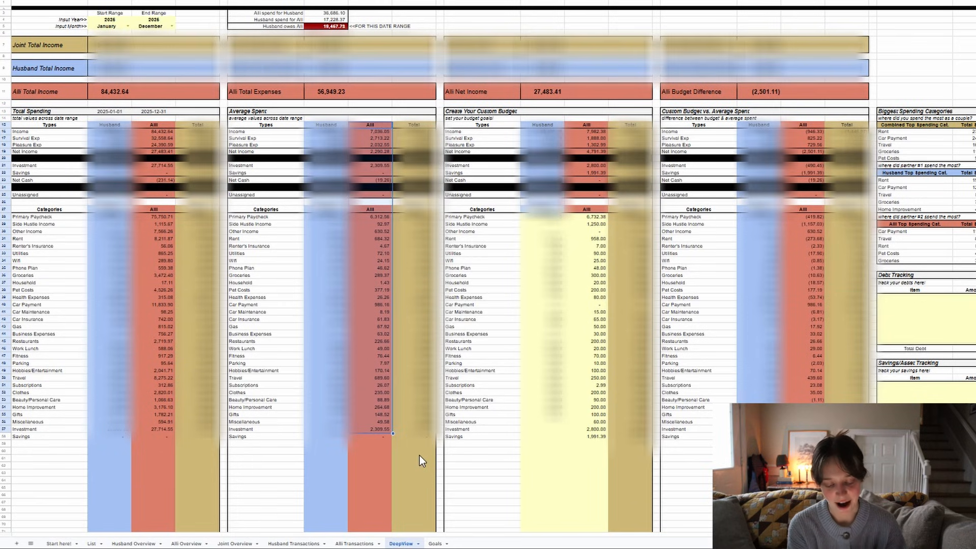
left_click(490, 111)
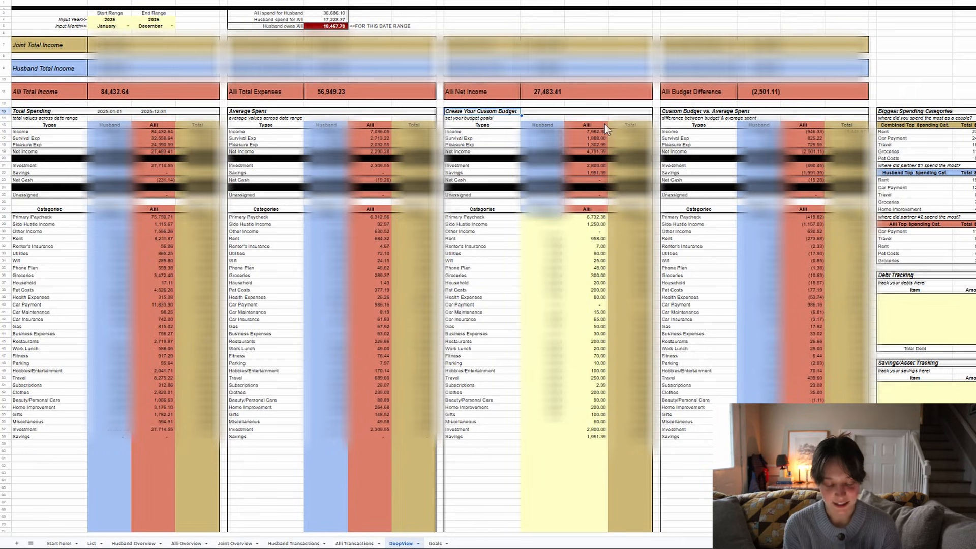
left_click_drag(598, 207, 600, 434)
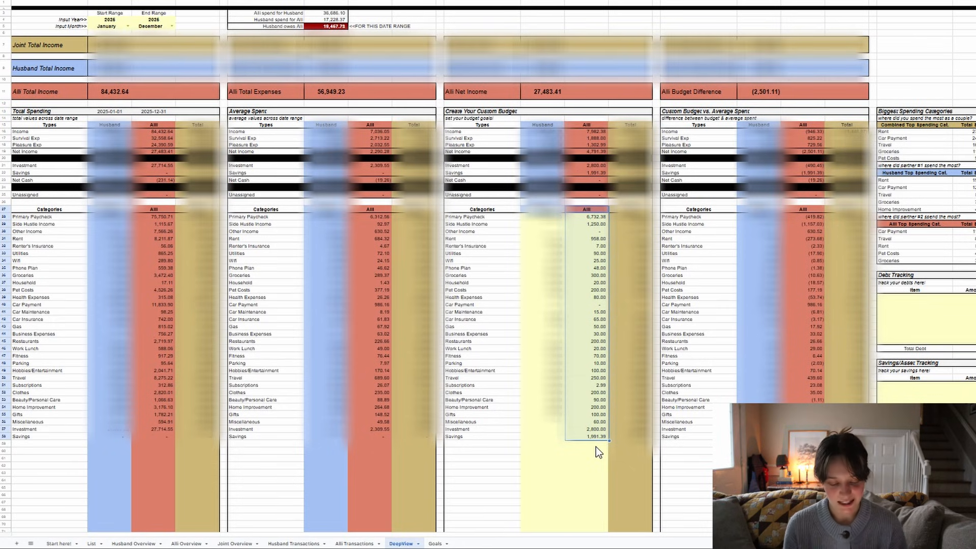
left_click(596, 445)
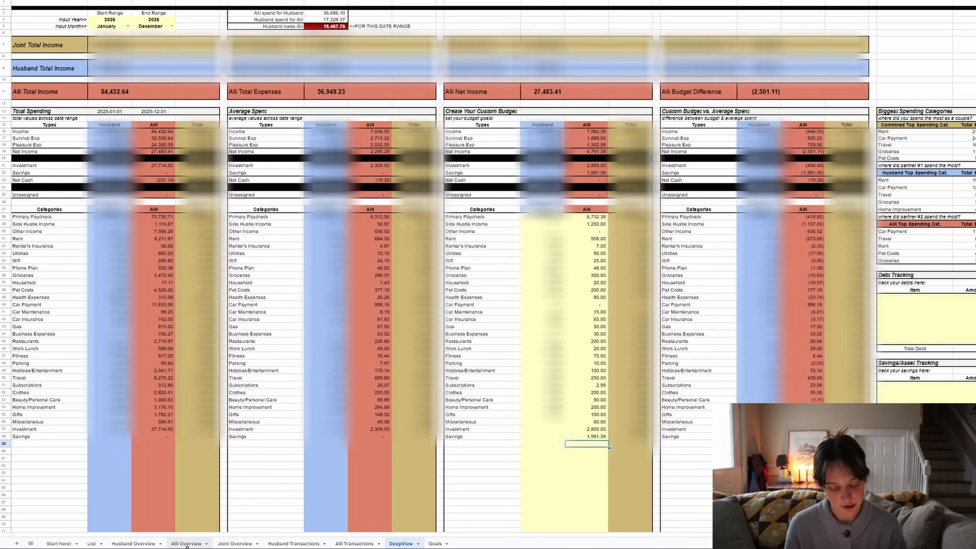
left_click(183, 544)
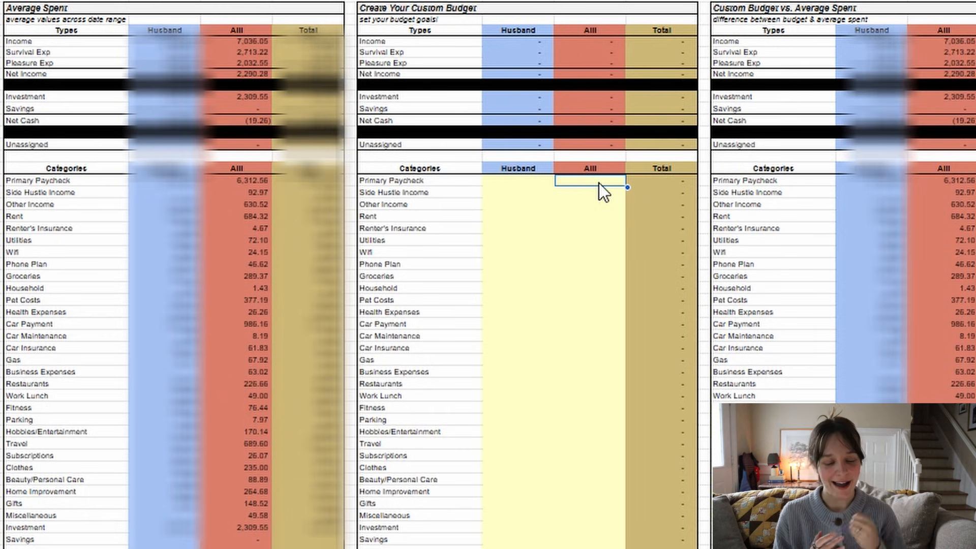
- Review the Income, Survival Exp, Pleasure Exp, Investment and Savings types and the income categories in the custom budget table
left_click(414, 41)
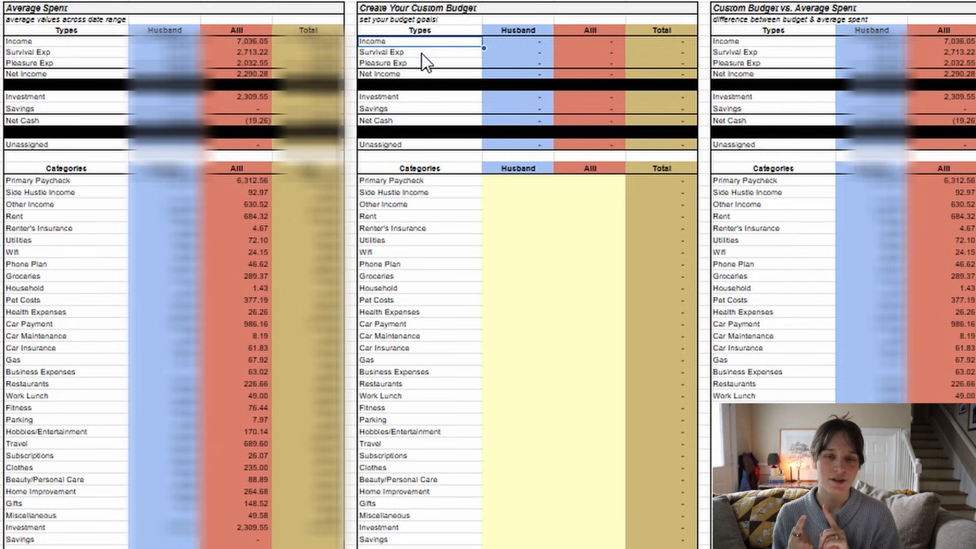
left_click(422, 54)
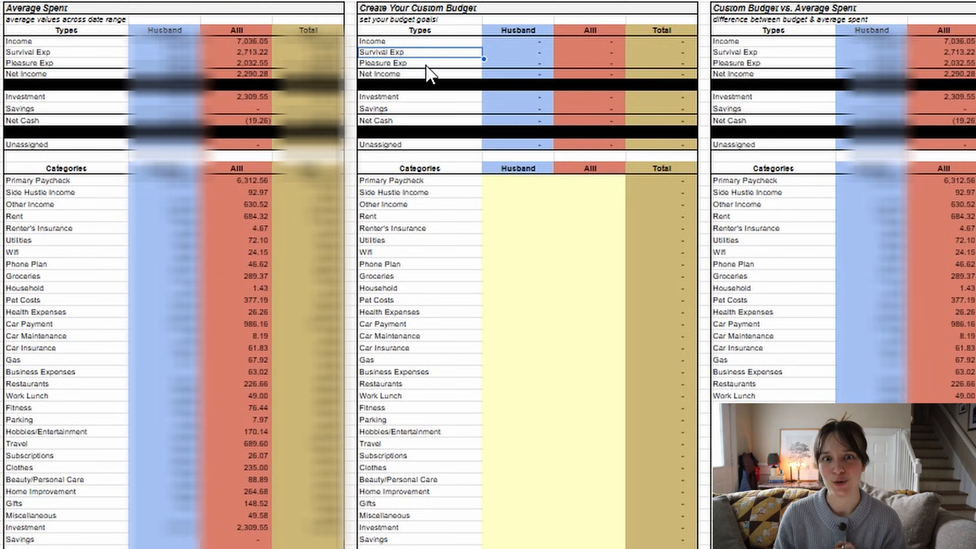
left_click(427, 65)
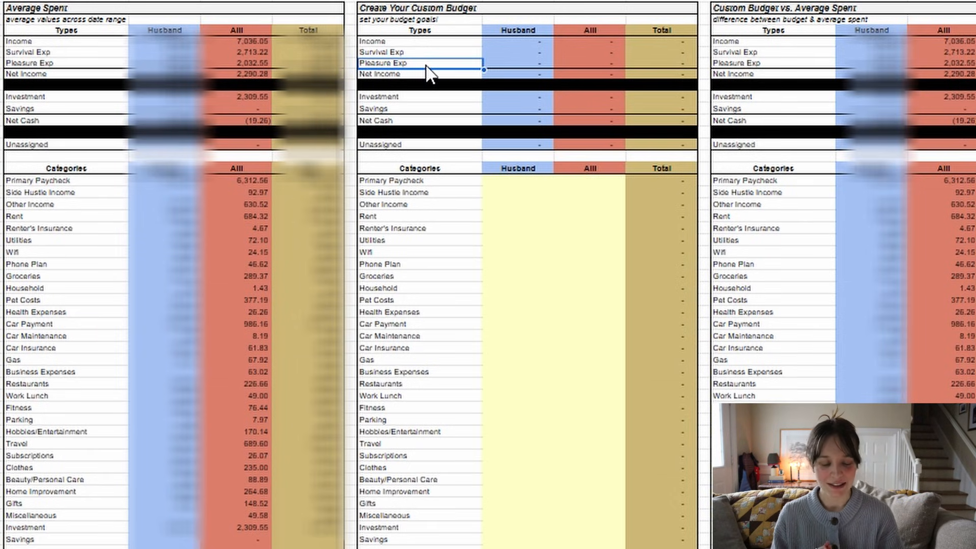
left_click_drag(435, 96, 437, 115)
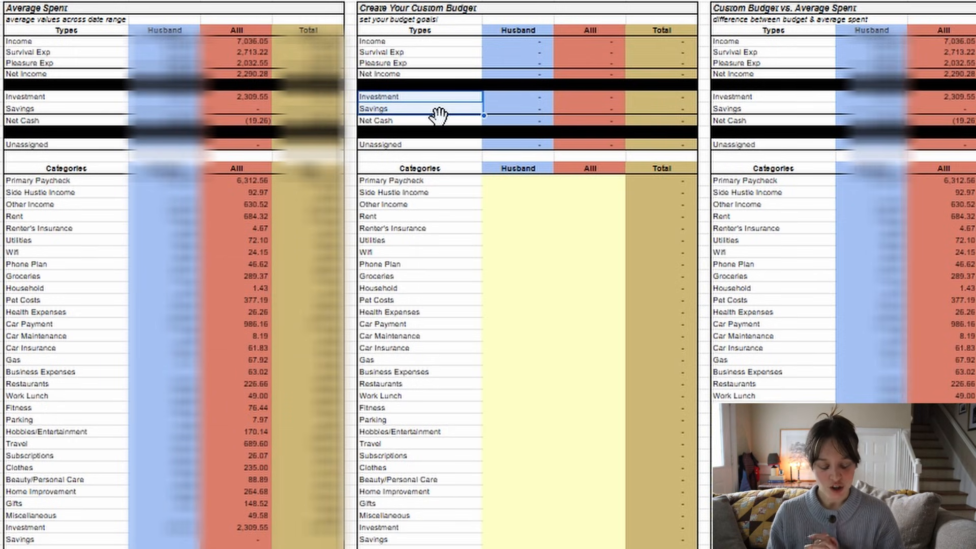
left_click(593, 184)
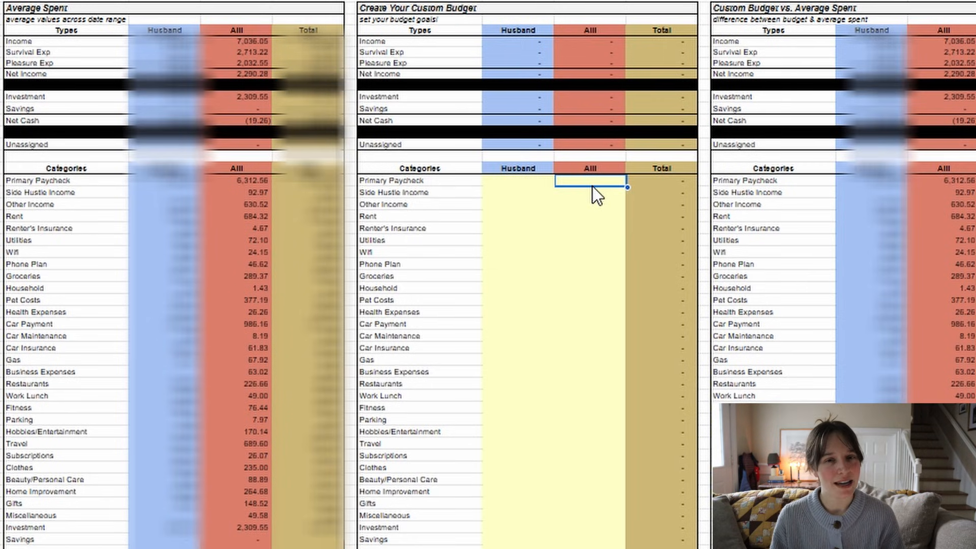
left_click_drag(430, 182, 606, 206)
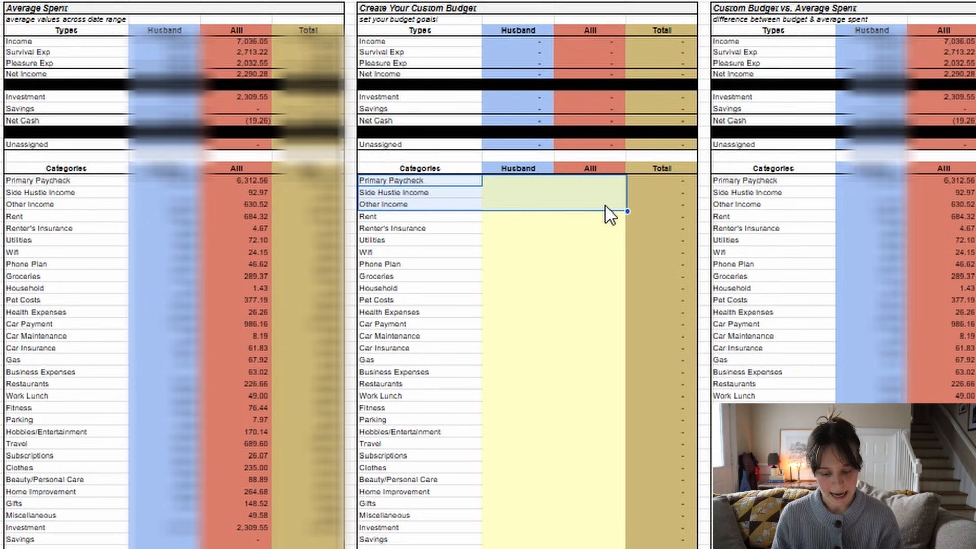
- Set the Primary Paycheck budget to 6732.38 in the red partner column of the custom budget table
left_click(608, 183)
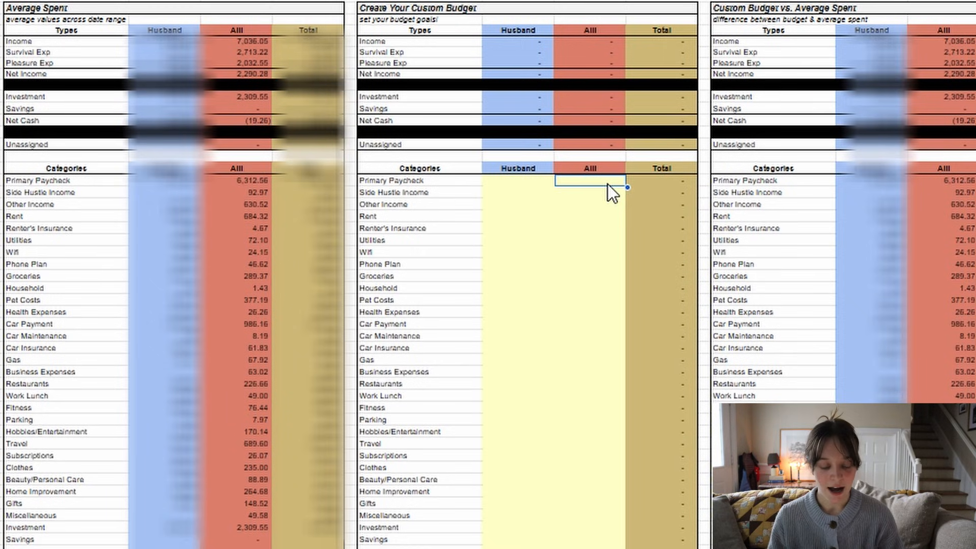
type("67")
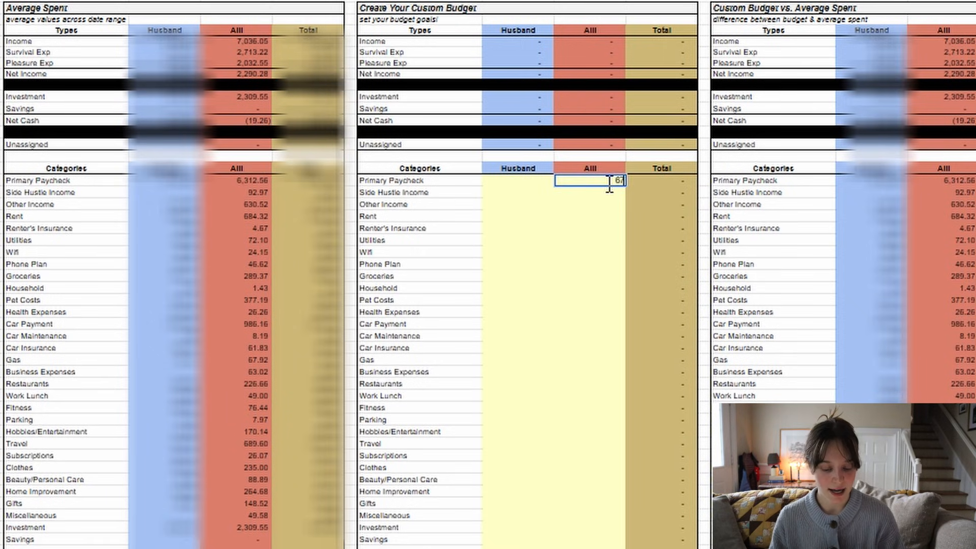
type("32.3")
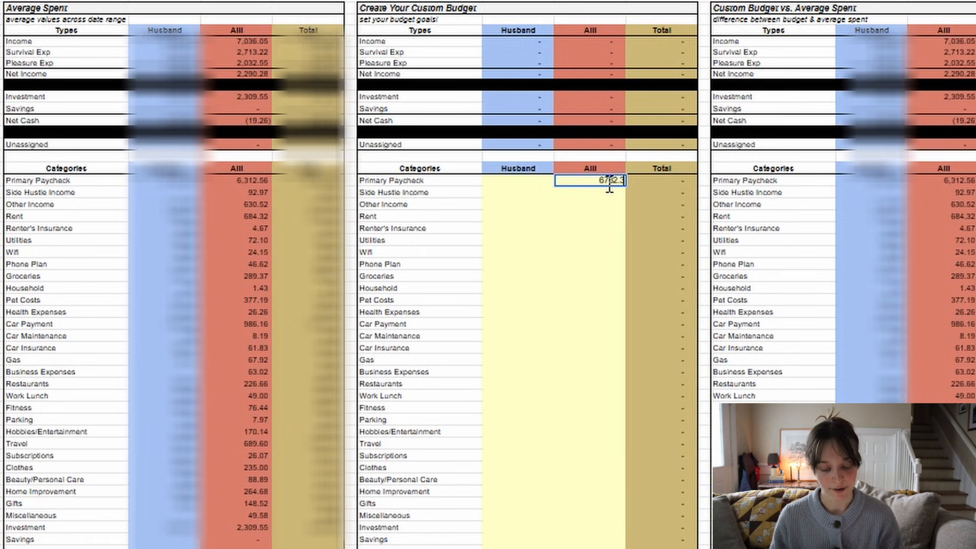
type("8")
key("Return")
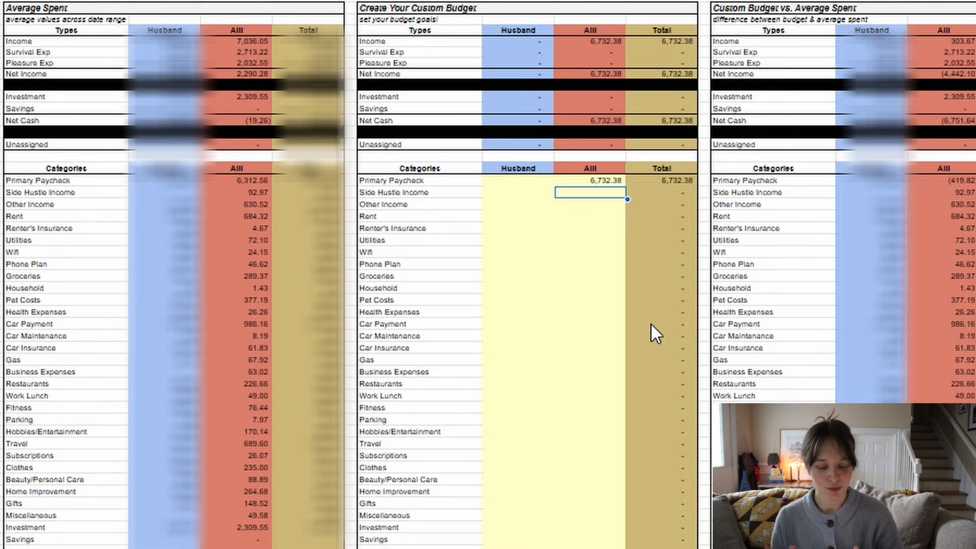
- Set Side Hustle Income to 1250 and Other Income to 0 in the red column of the custom budget
type("1250")
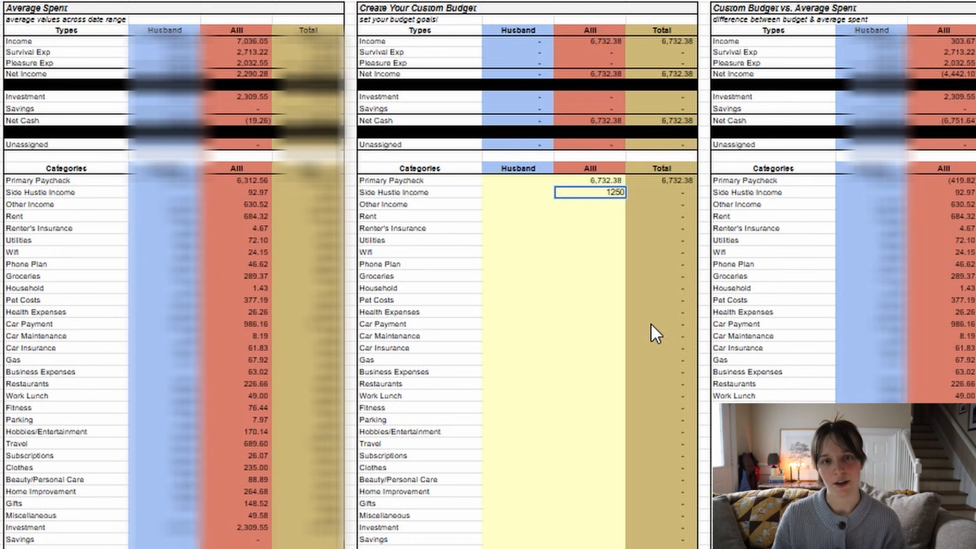
key("Return")
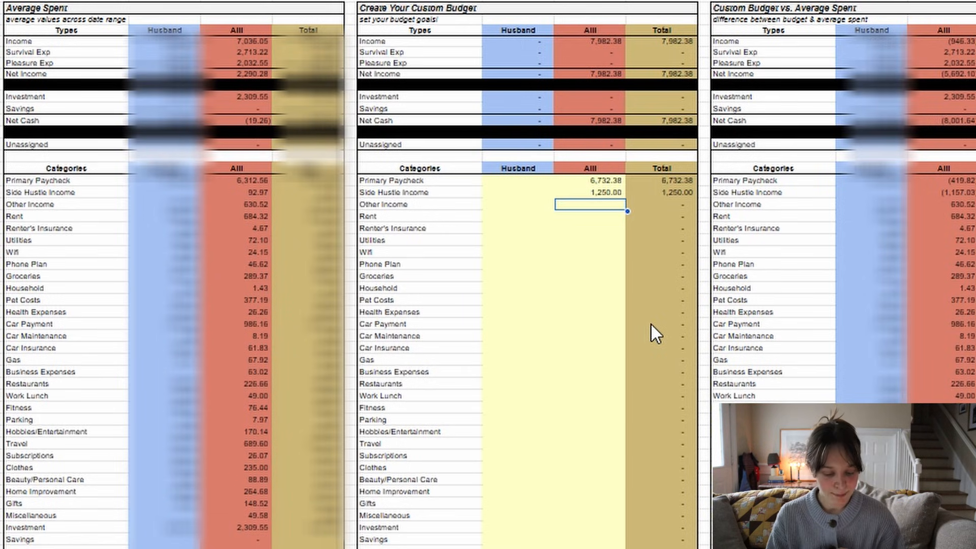
key("Return")
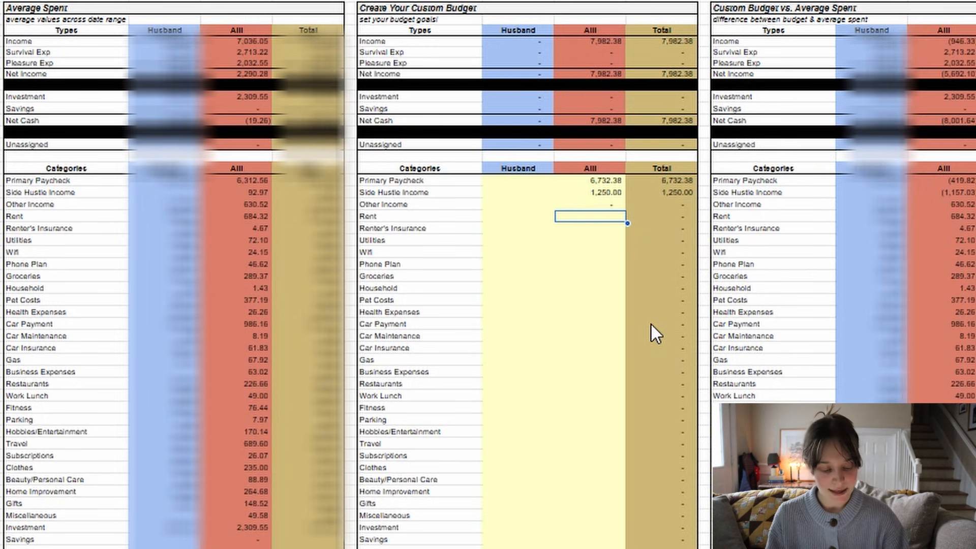
- Budget 958 for Rent and 7 for Renter's Insurance in the red column of the custom budget
left_click_drag(417, 216, 407, 374)
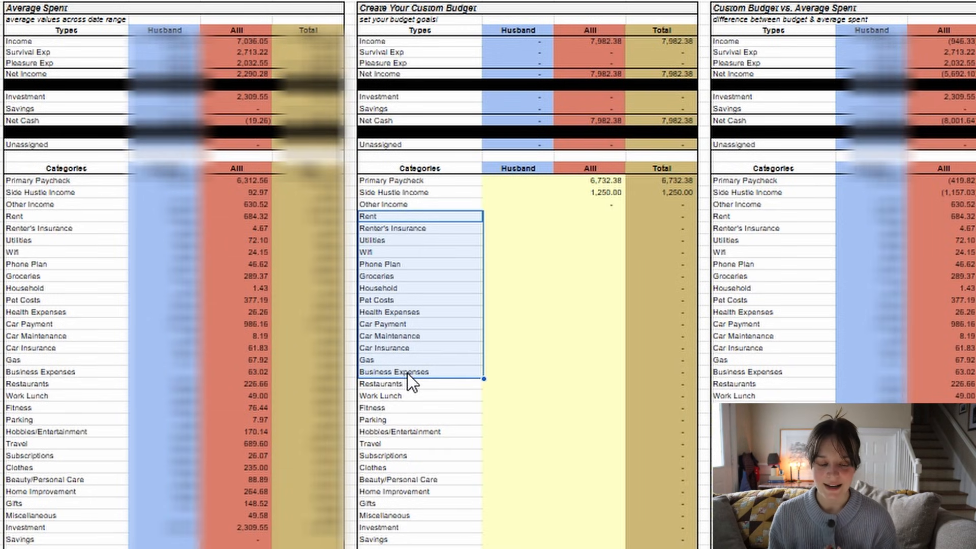
left_click(617, 218)
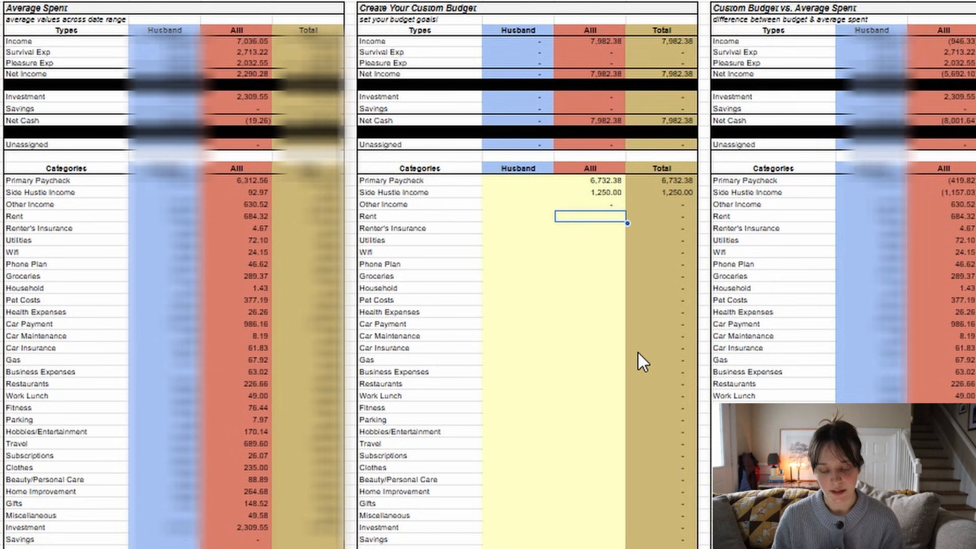
type("958")
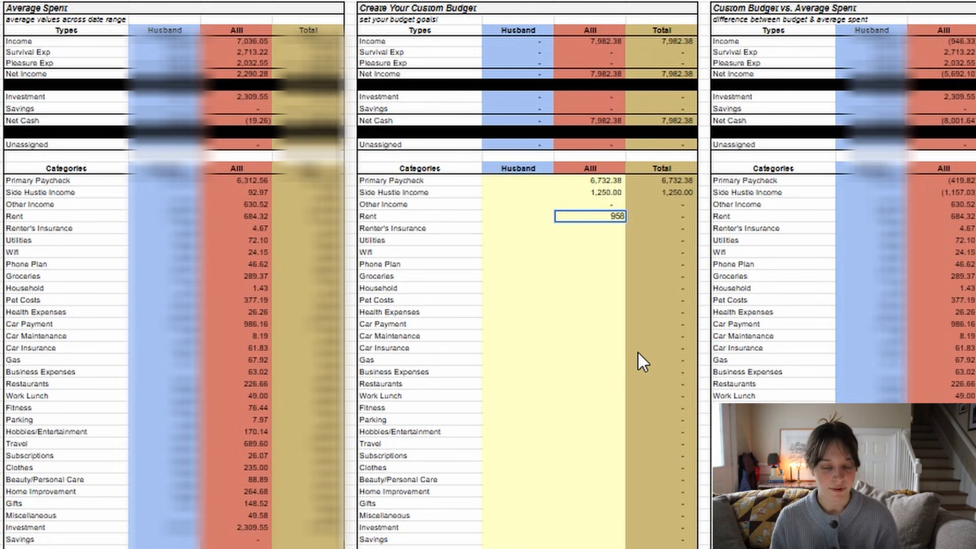
key("Return")
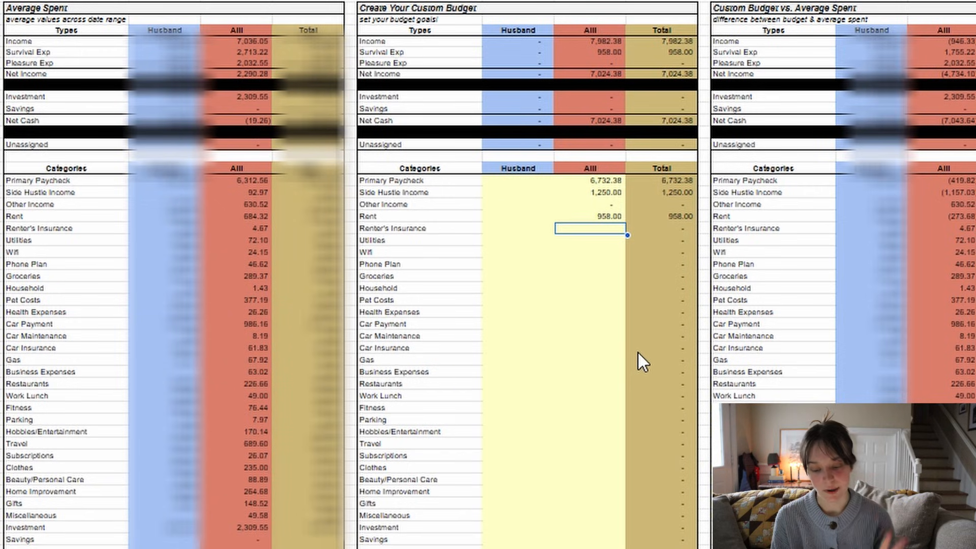
type("7")
key("Return")
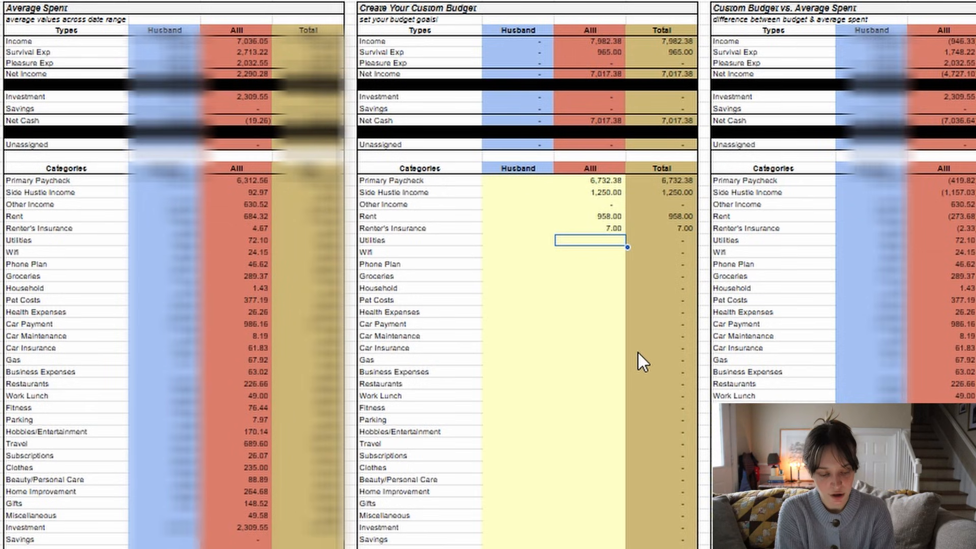
- Check the average spent on Utilities and set its custom budget in the red column to 90
left_click(261, 238)
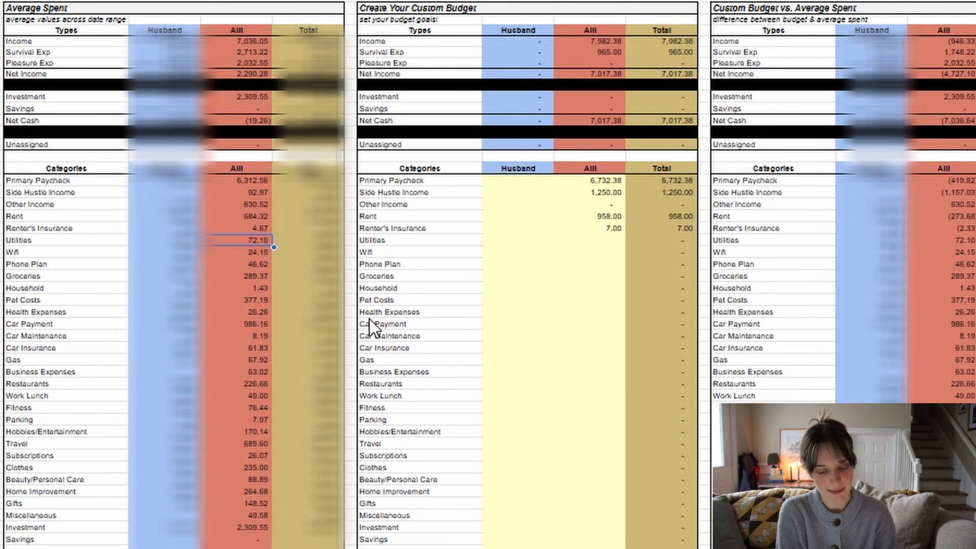
left_click(618, 243)
type("9")
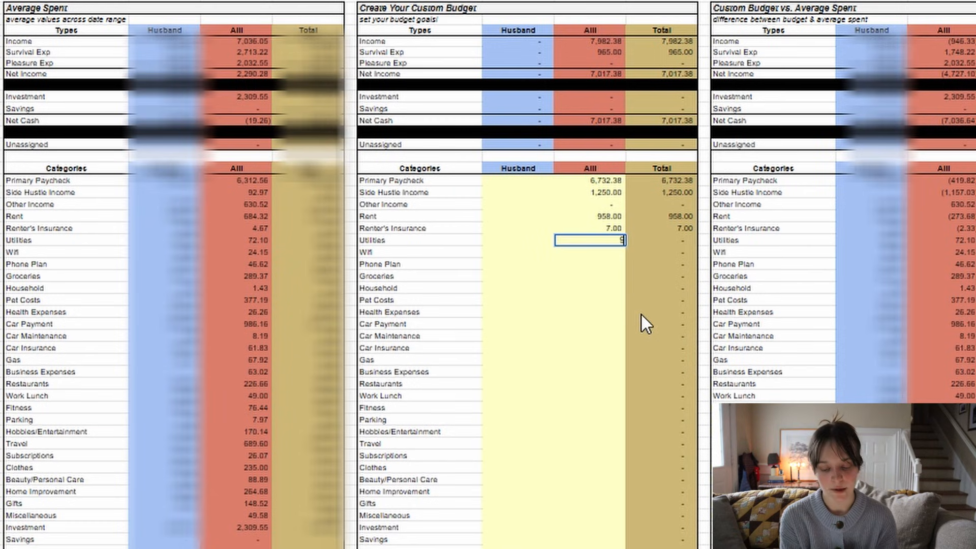
type("0")
key("Return")
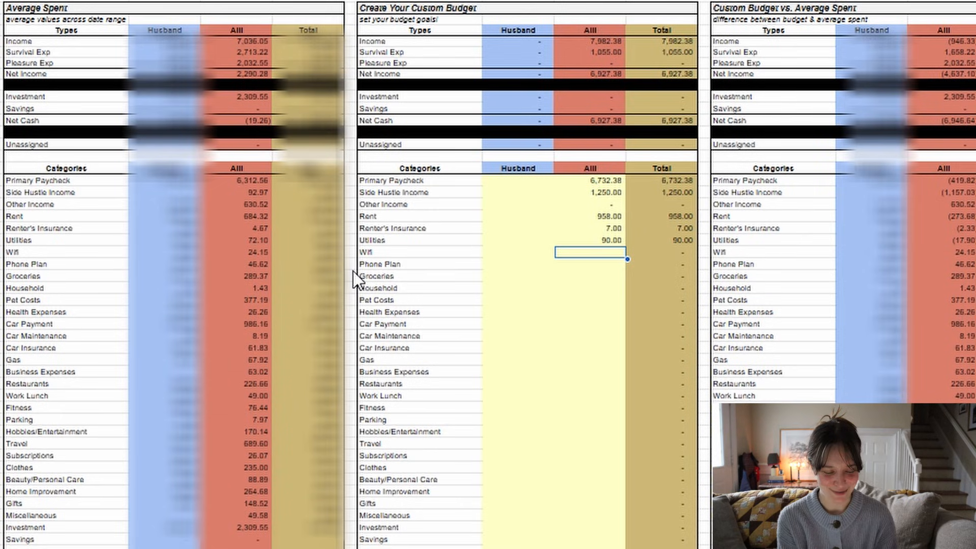
- Check the average spent on Wifi and set its custom budget in the red column to 25
left_click(254, 253)
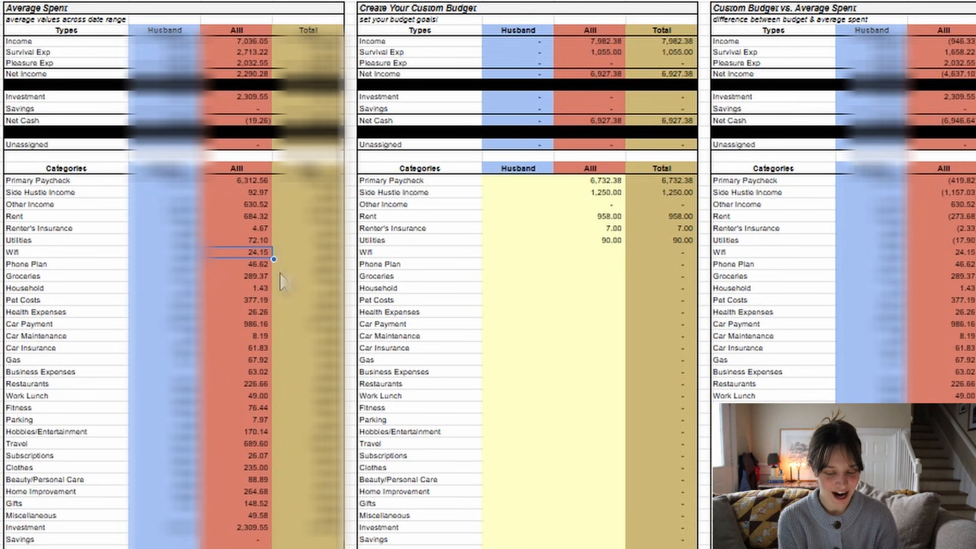
left_click(605, 254)
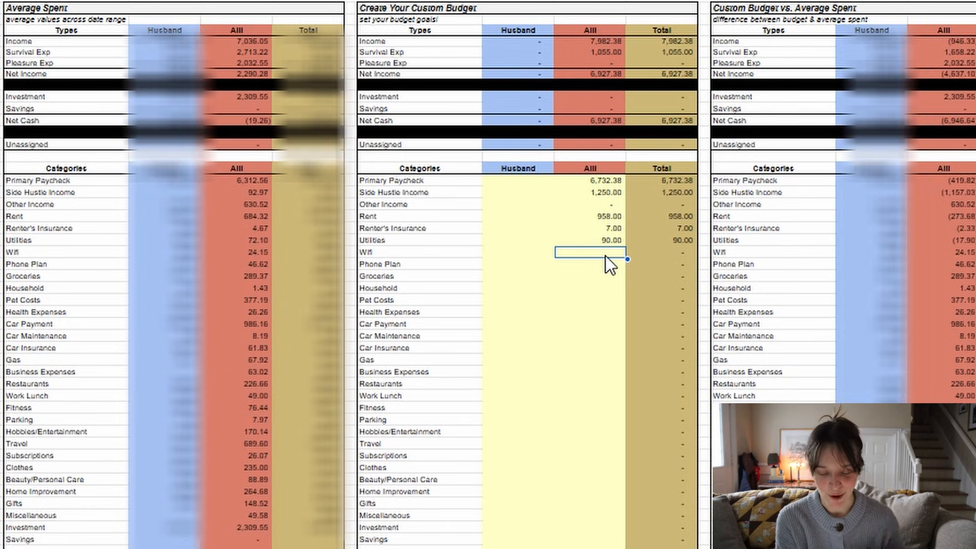
type("25")
key("Return")
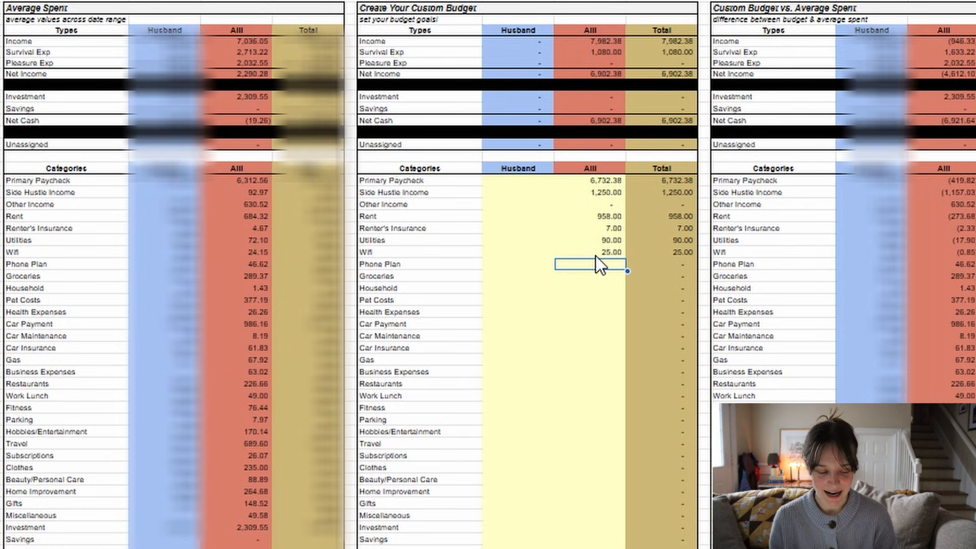
- Check the average spent on Phone Plan and set its custom budget in the red column to 48
left_click(258, 264)
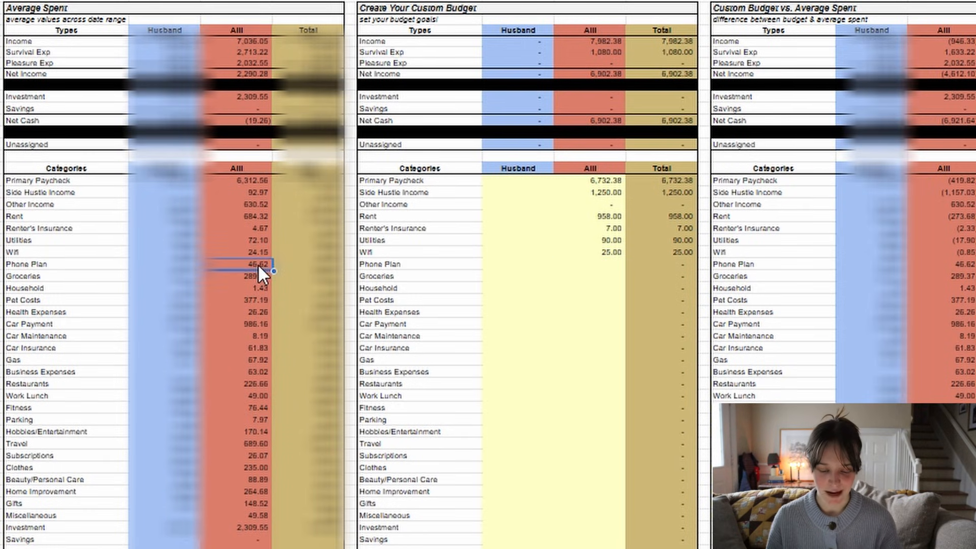
left_click(625, 264)
type("48")
key("Return")
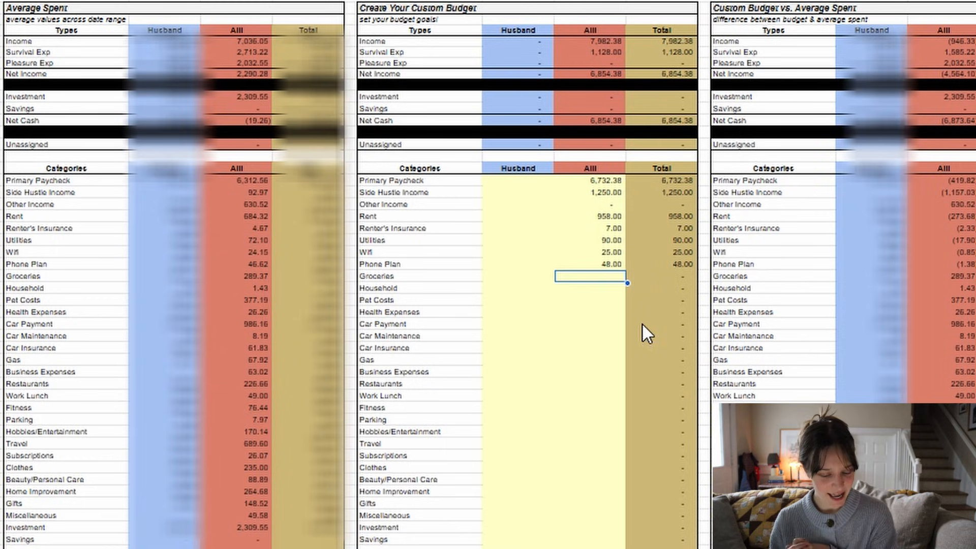
- Check the average spent on Groceries, then budget 300 for Groceries and 20 for Household in the custom budget's red column
left_click(263, 276)
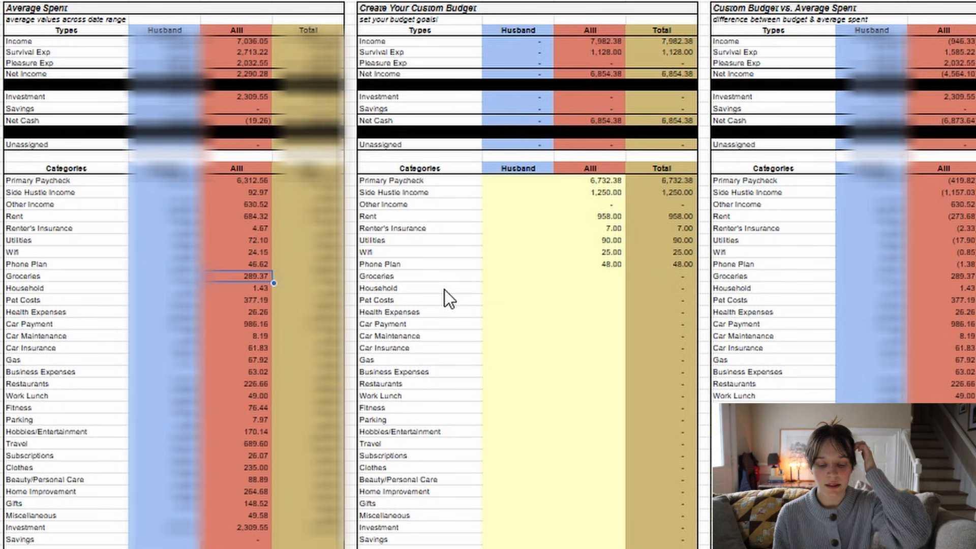
left_click(609, 277)
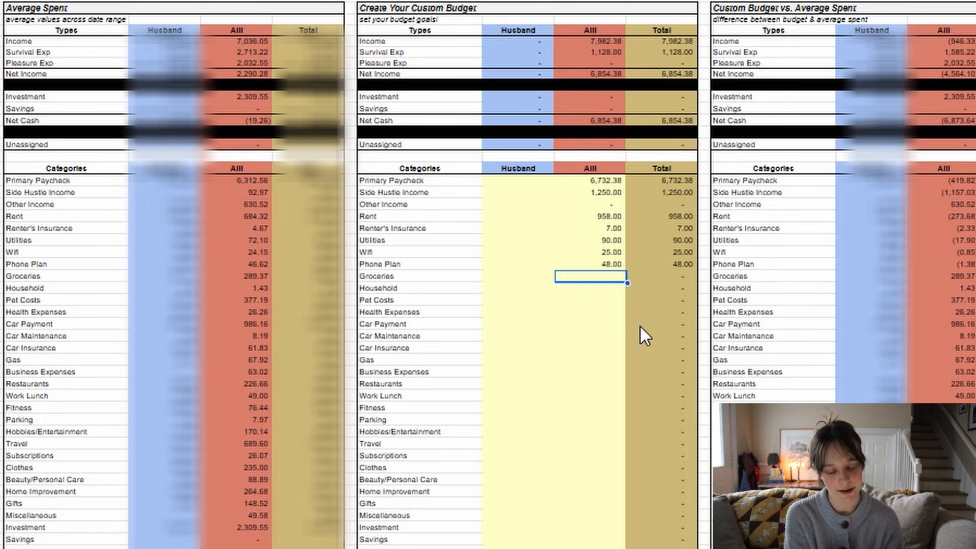
type("300")
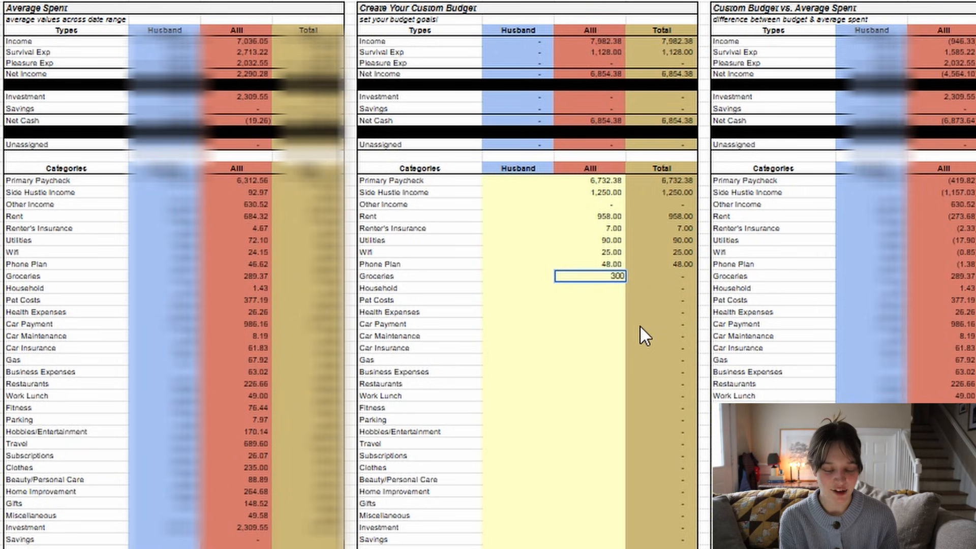
key("Return")
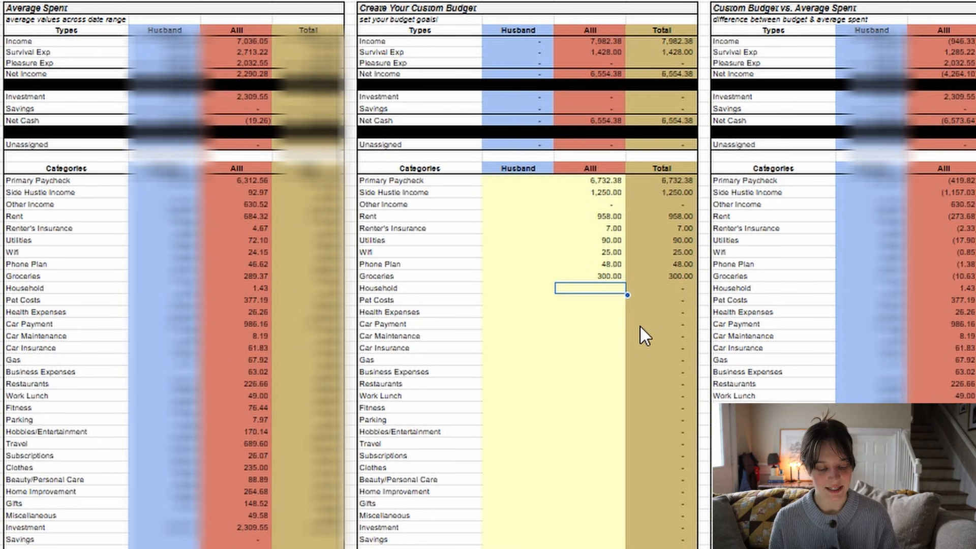
type("20")
key("Return")
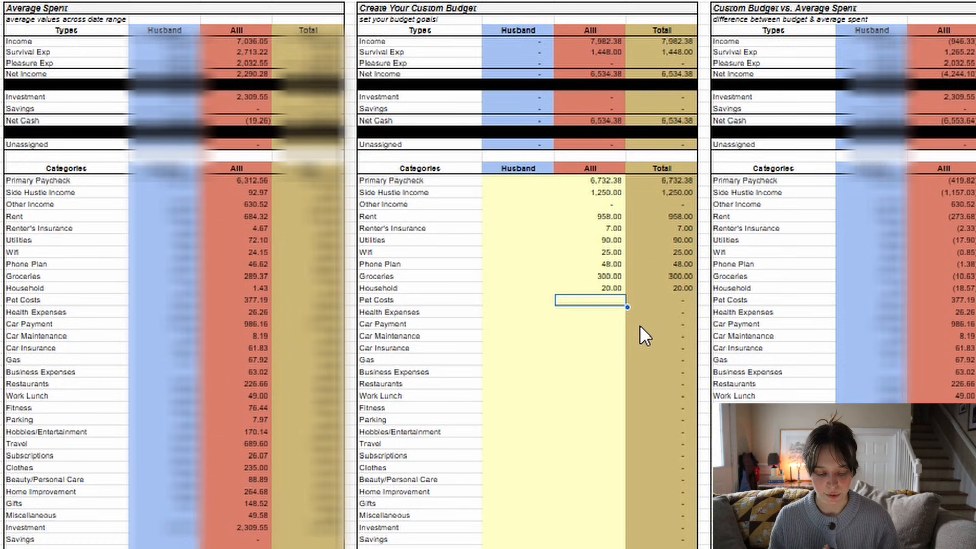
- Check the average spent on Pet Costs, then budget 200 for Pet Costs and 80 for Health Expenses in the red column
left_click(266, 300)
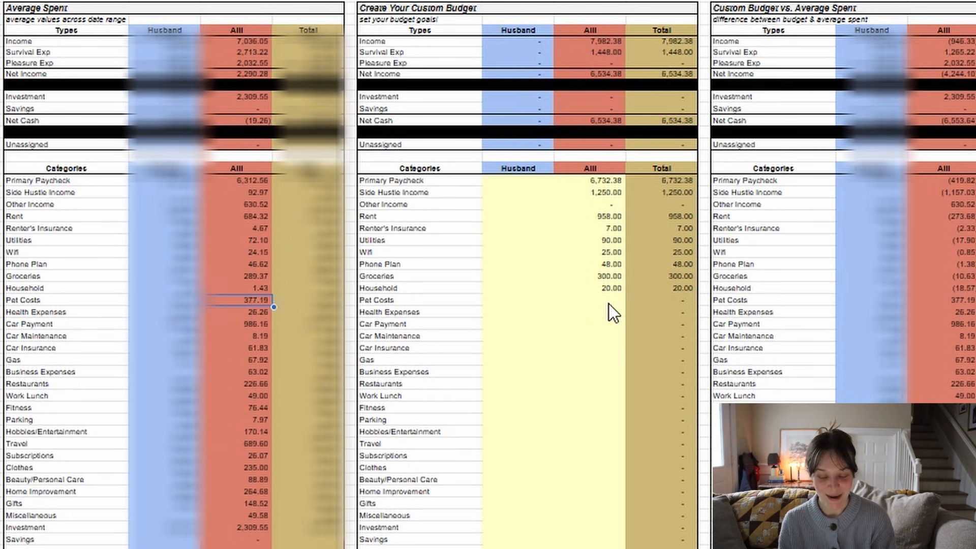
left_click(609, 303)
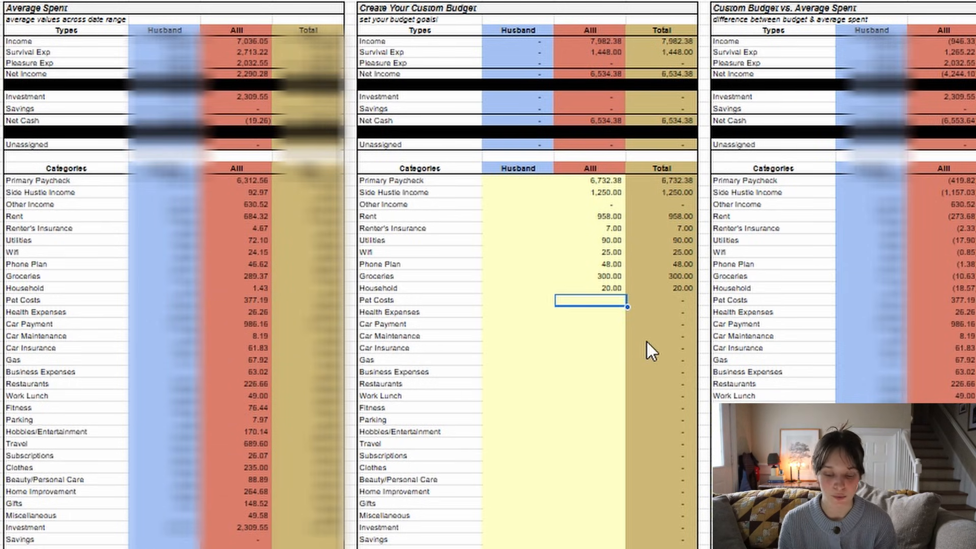
type("200")
key("Return")
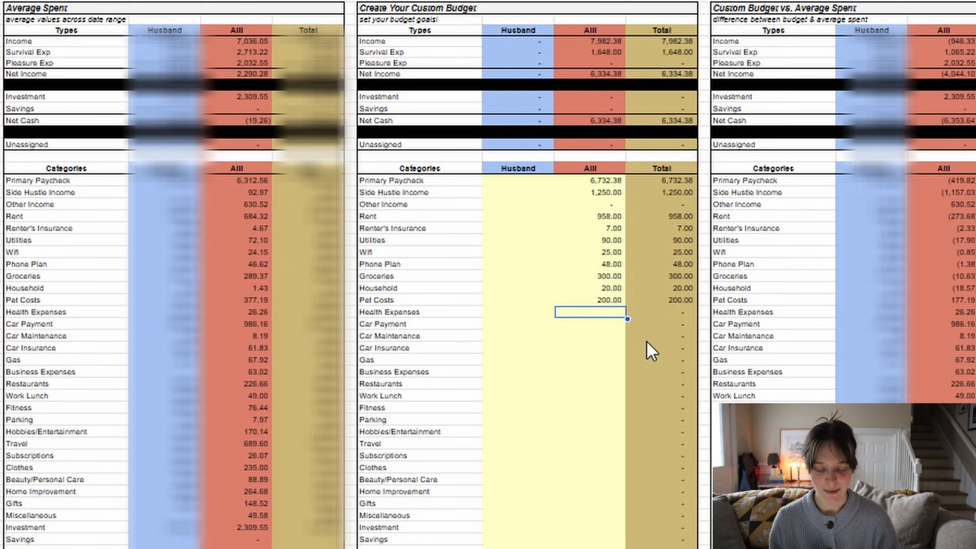
type("80")
key("Return")
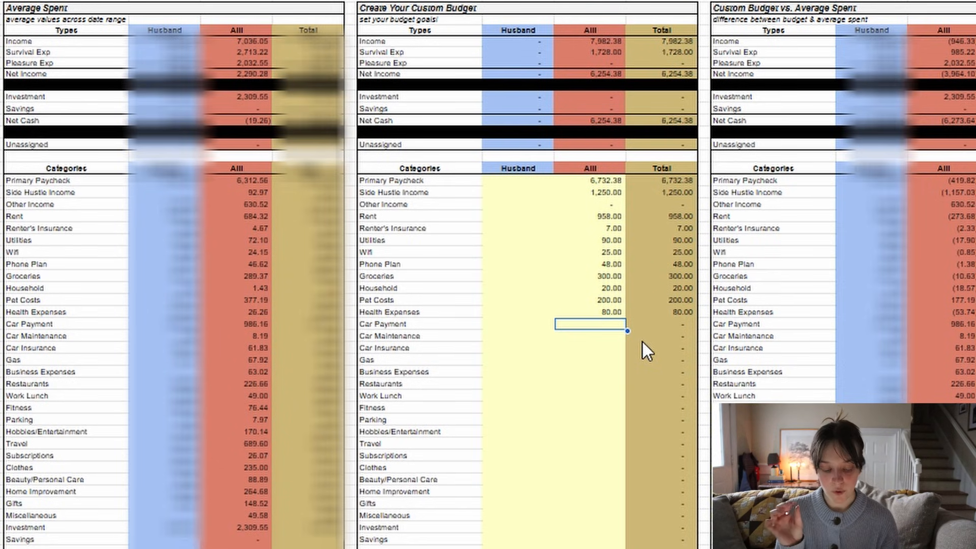
- Check the average Car Payment, then budget 0 for Car Payment and 15 for Car Maintenance in the red column
left_click(261, 324)
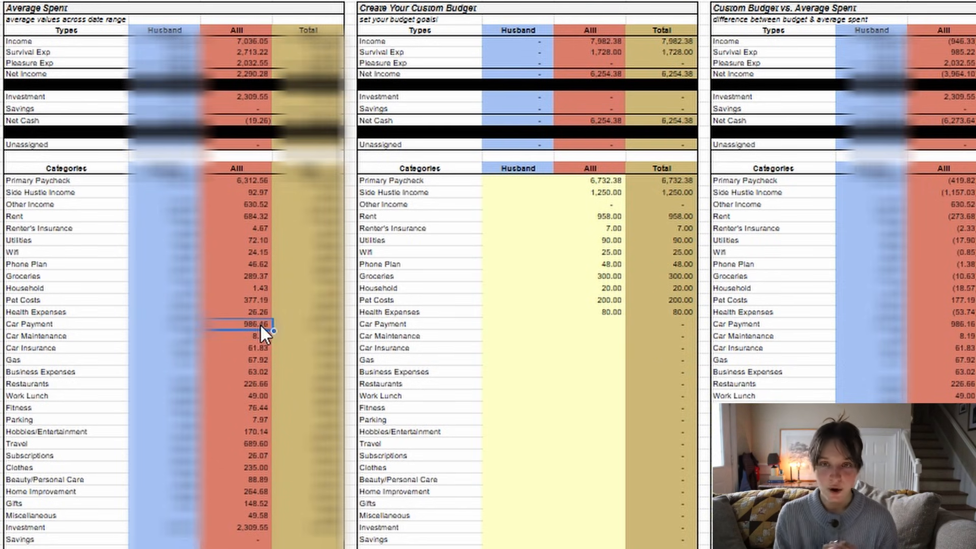
left_click(612, 326)
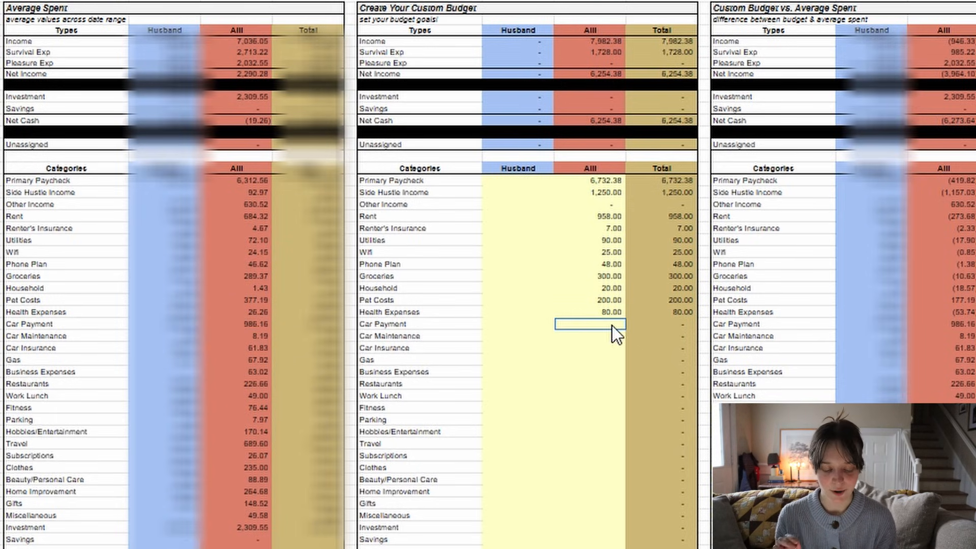
type("0")
key("Return")
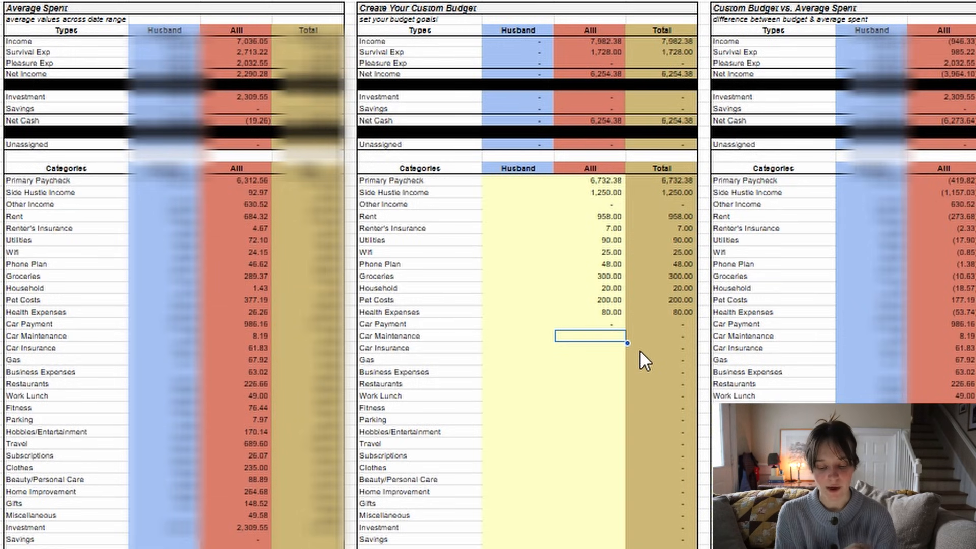
type("15")
key("Return")
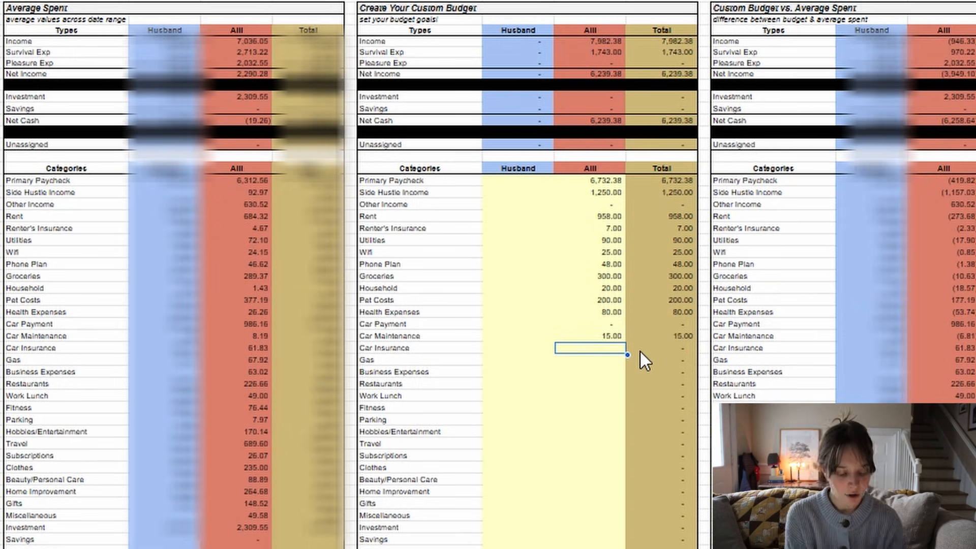
- Check the averages for Car Insurance and Gas, and set their custom budgets in the red column to 65 and 50
left_click(249, 349)
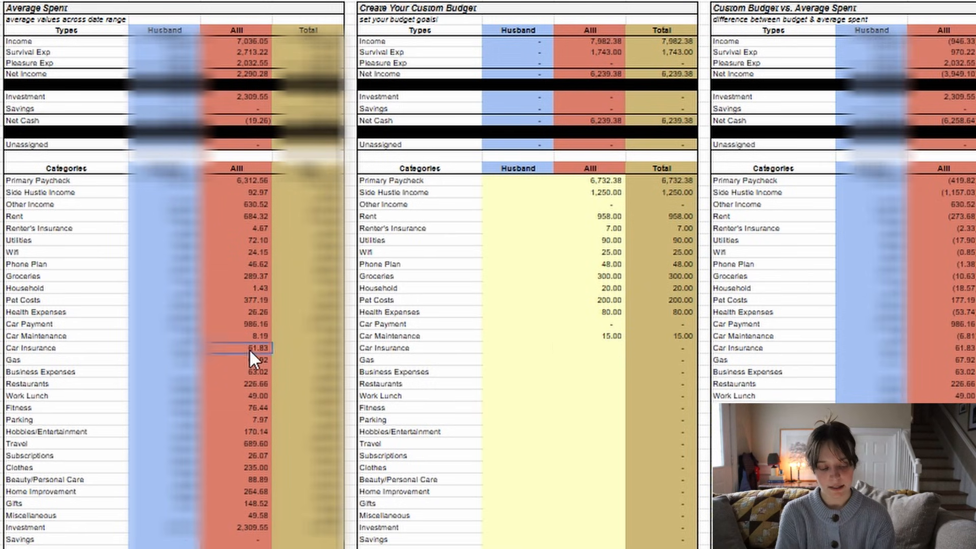
left_click(600, 349)
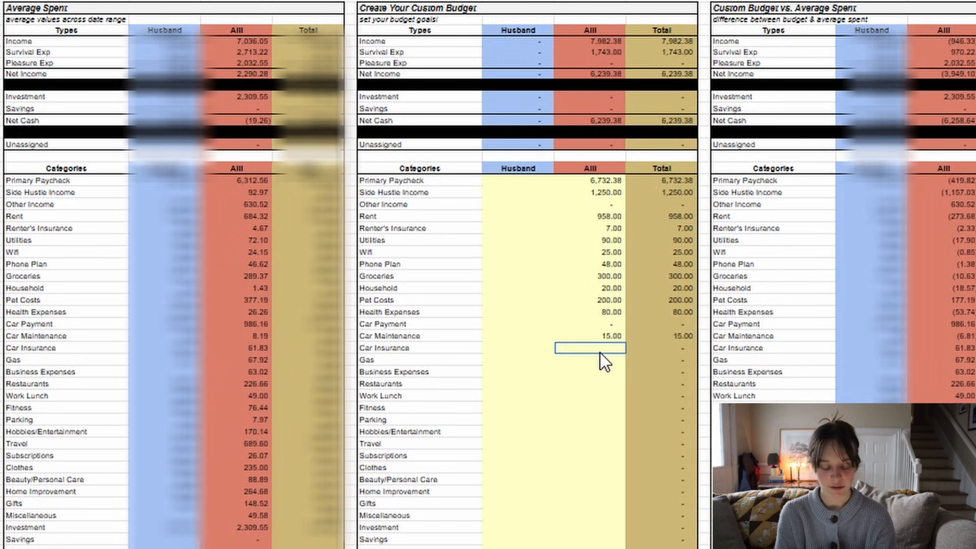
type("6")
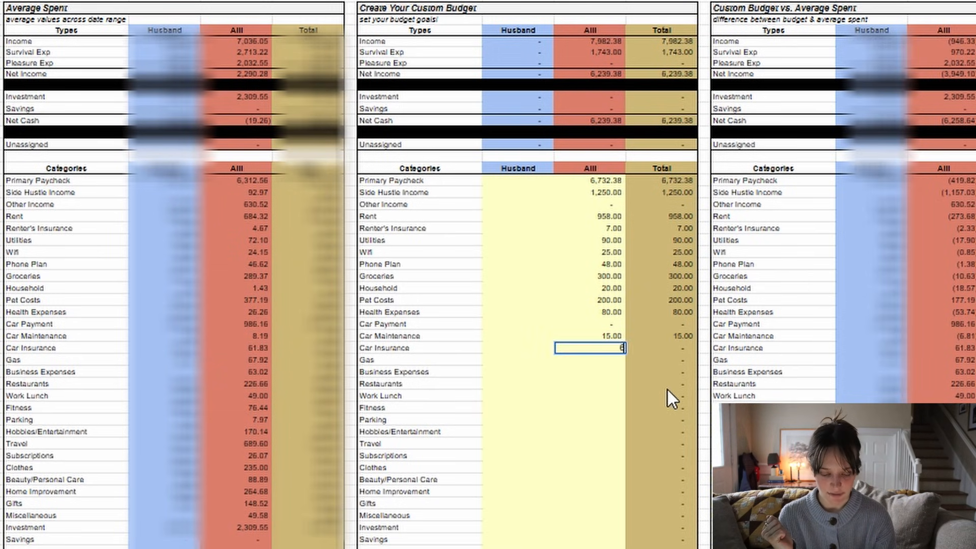
type("5")
key("Return")
left_click(261, 358)
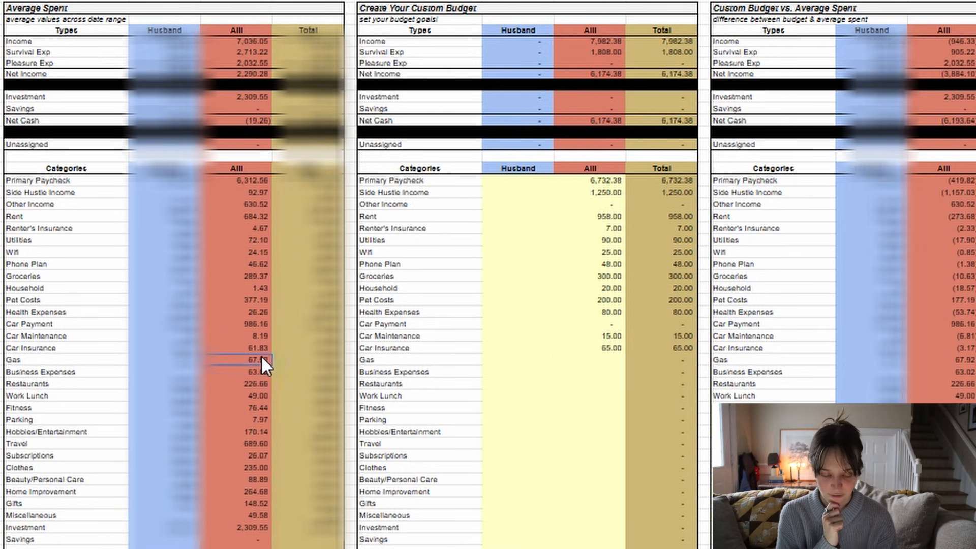
left_click(596, 363)
type("50")
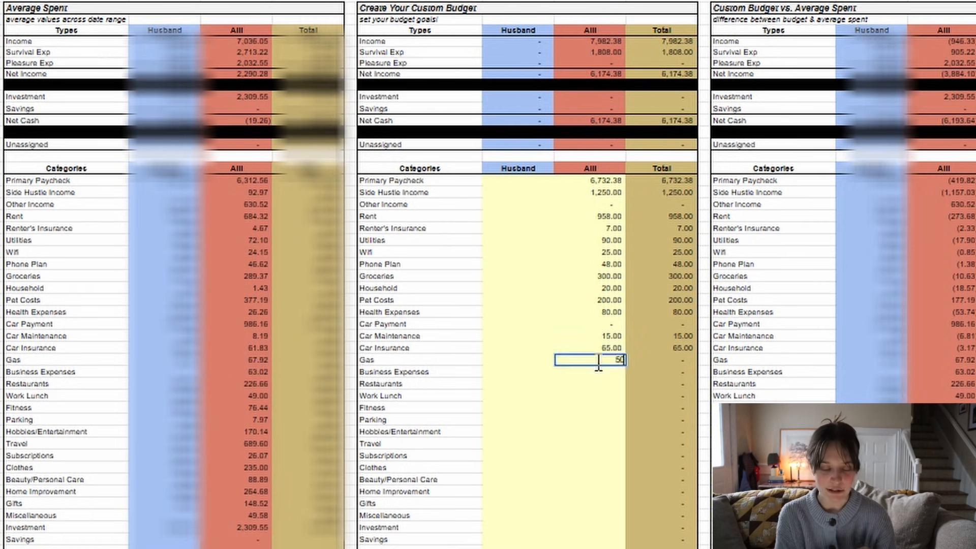
key("Return")
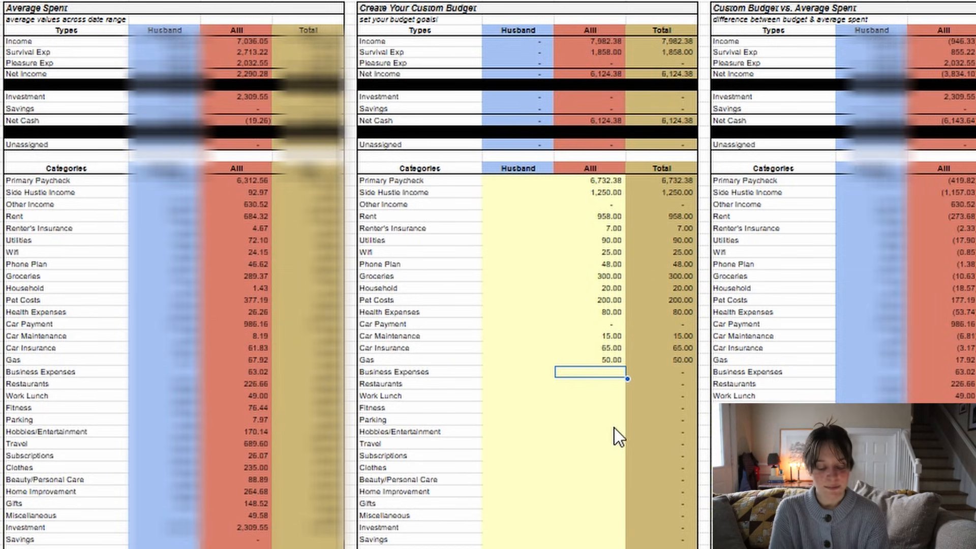
- Check the average spent on Business Expenses and set its custom budget in the red column to 30
left_click(267, 374)
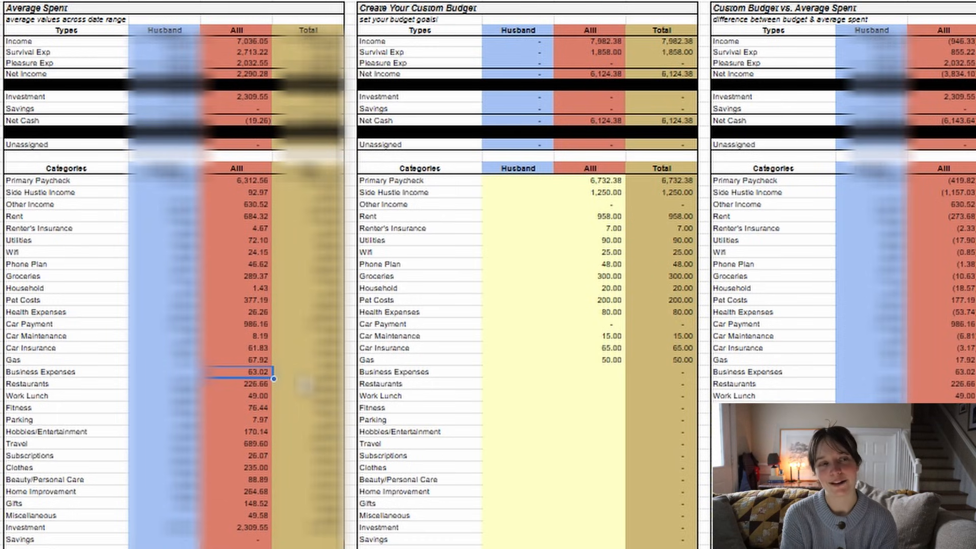
left_click(617, 374)
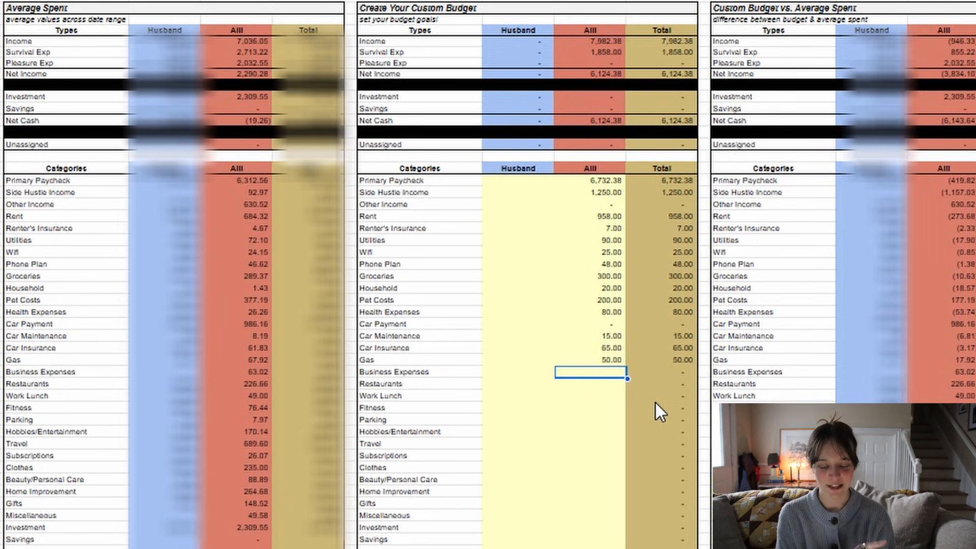
type("30")
key("Return")
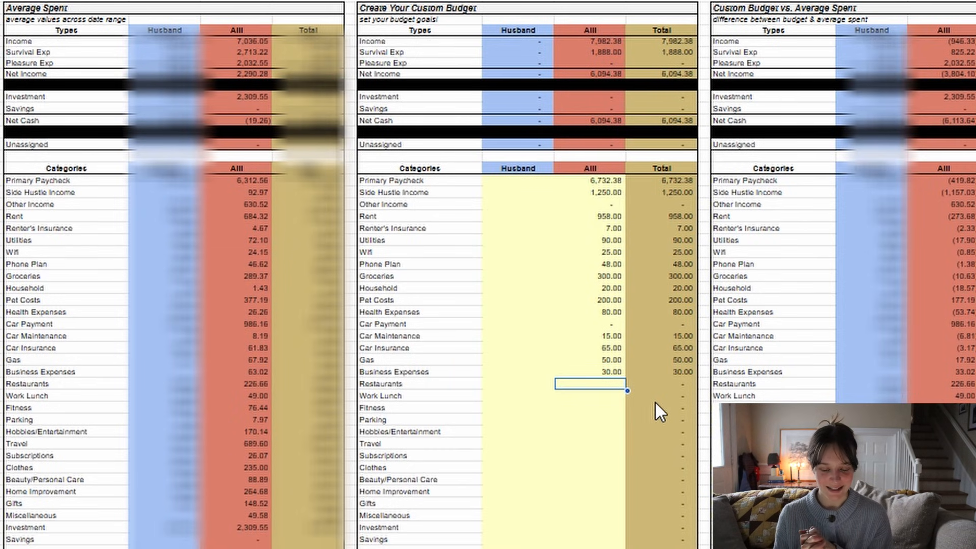
- Review the categories from Restaurants to Miscellaneous and the Restaurants average, and set the Restaurants custom budget in the red column to 200
left_click_drag(76, 387, 80, 514)
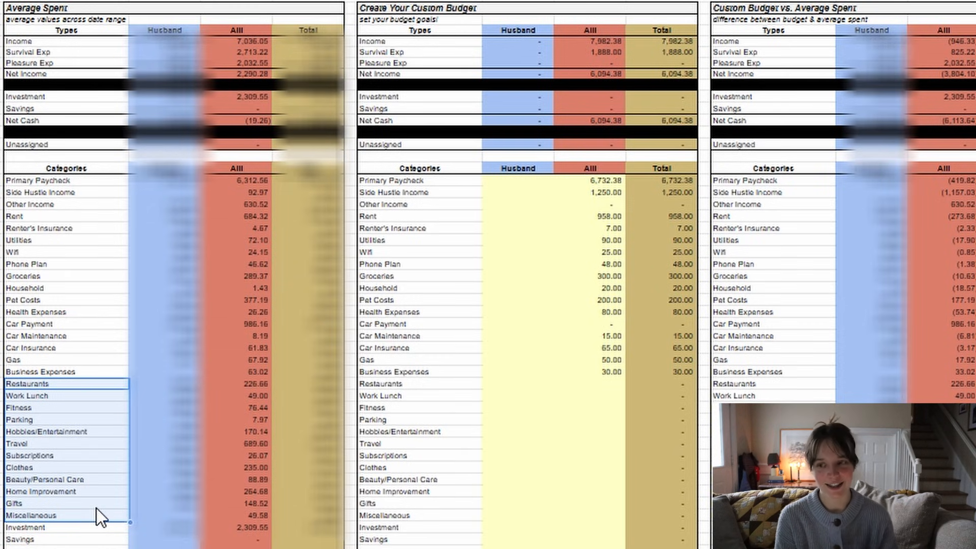
left_click(623, 384)
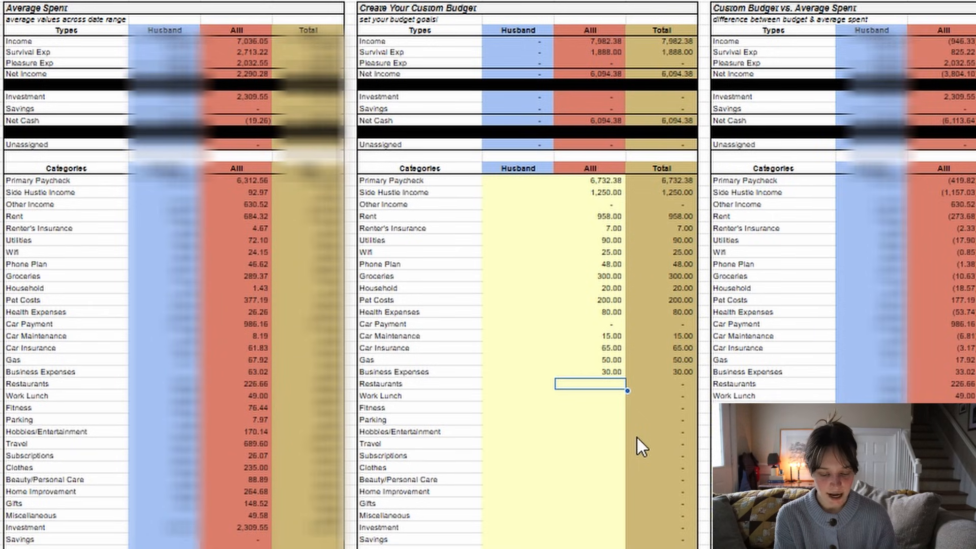
left_click(251, 384)
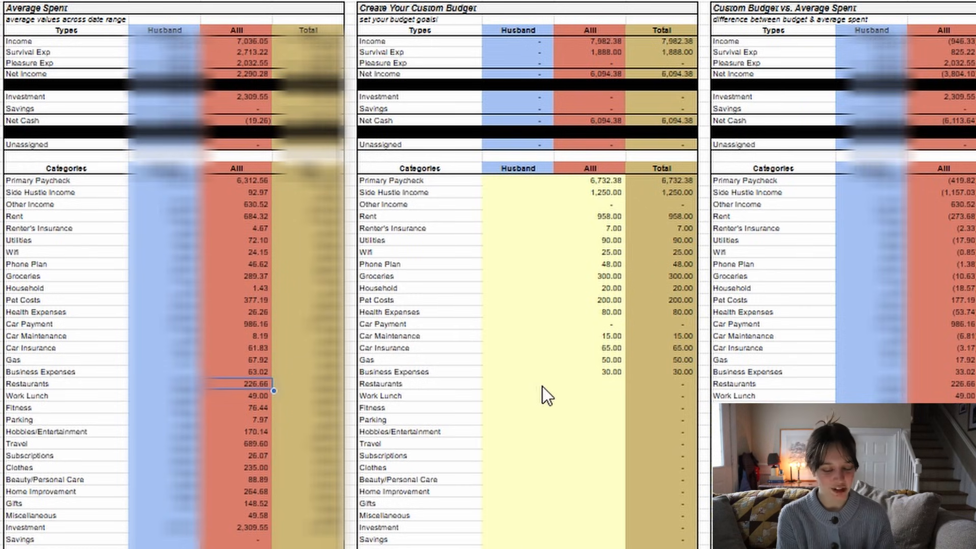
left_click(593, 387)
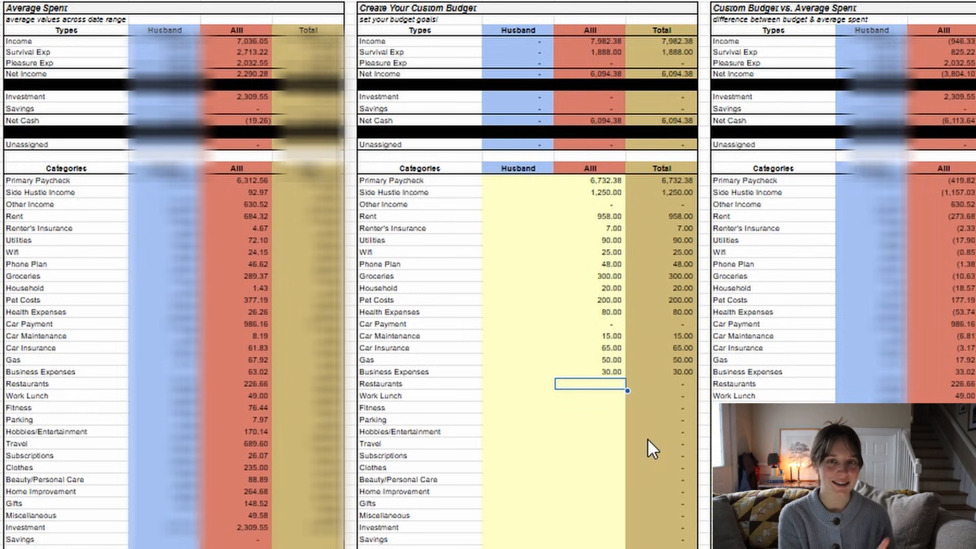
type("200")
key("Return")
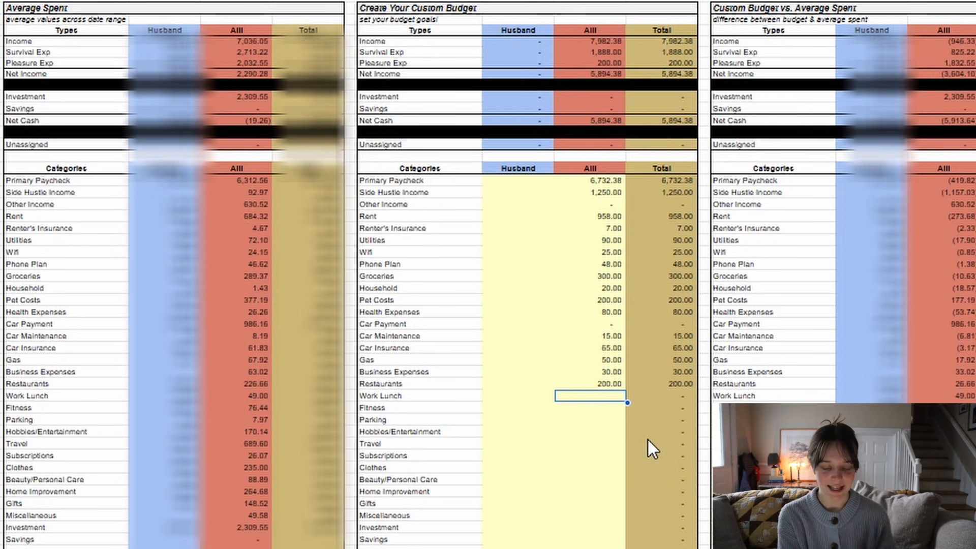
- Check the averages for Work Lunch and Fitness, and set their custom budgets in the red column to 20 and 70
left_click(258, 397)
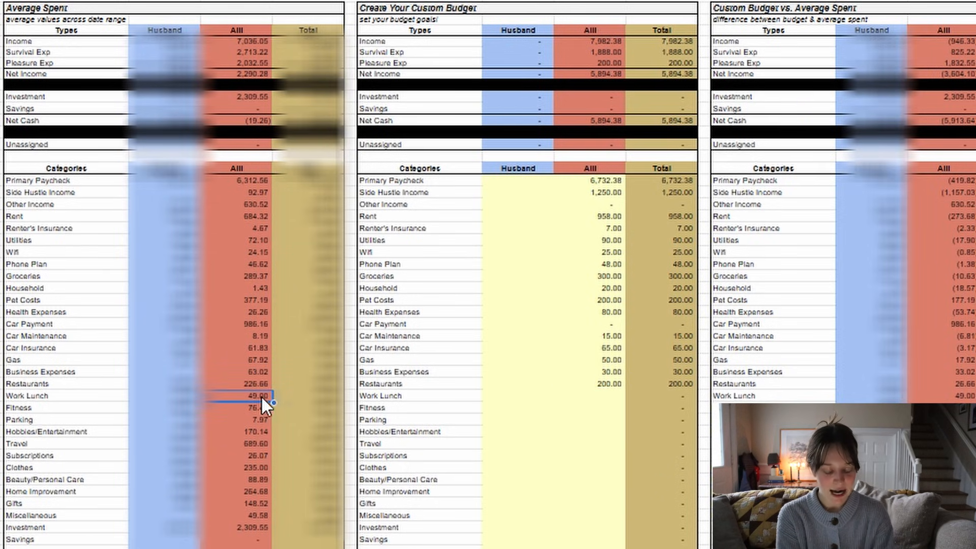
left_click(600, 401)
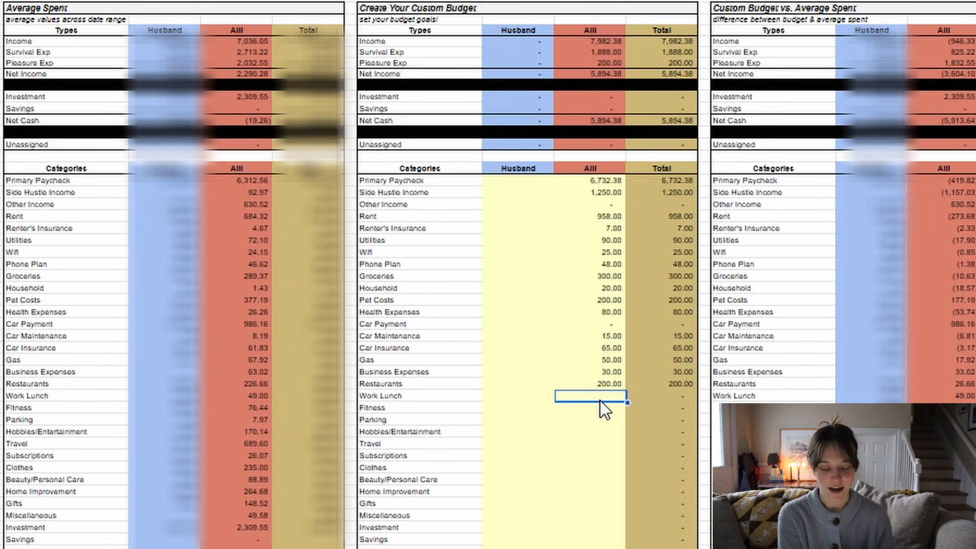
type("20")
key("Return")
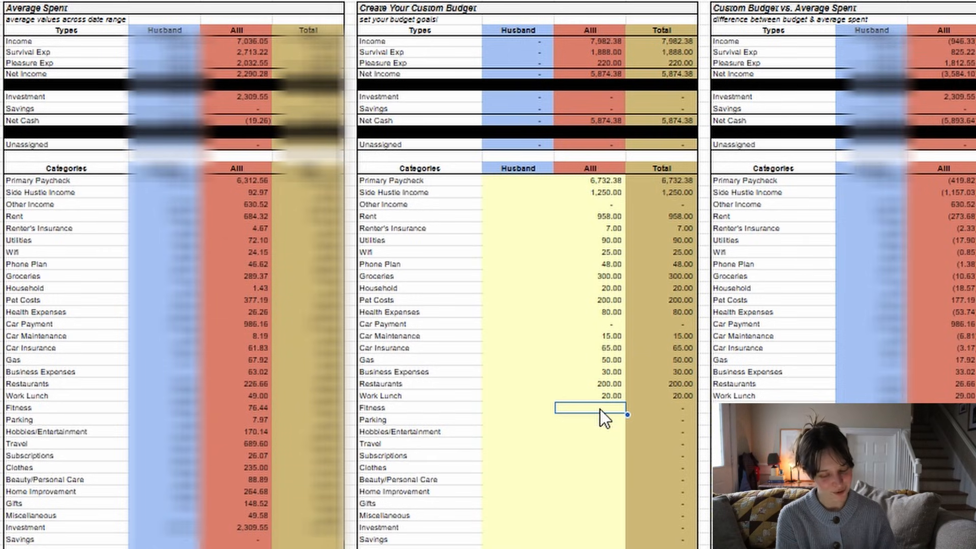
left_click(261, 407)
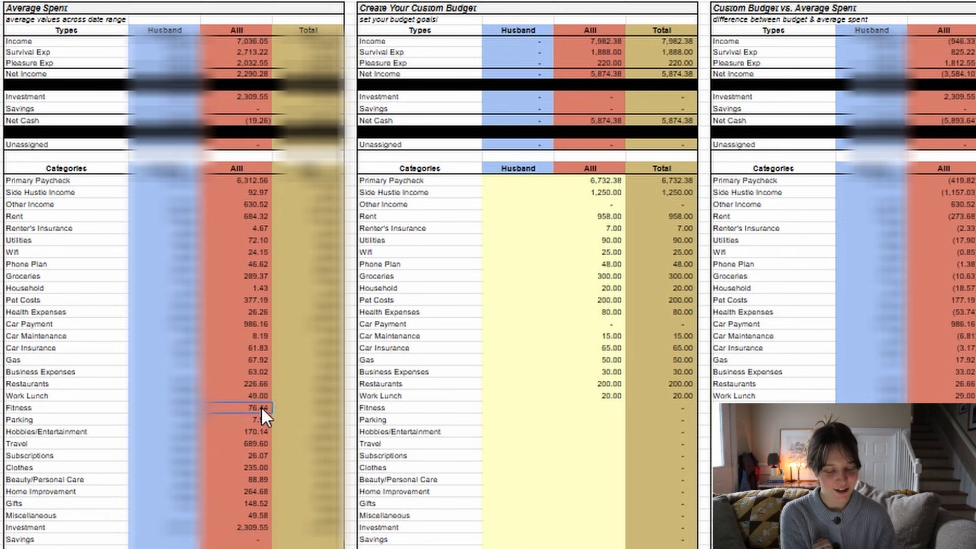
left_click(611, 412)
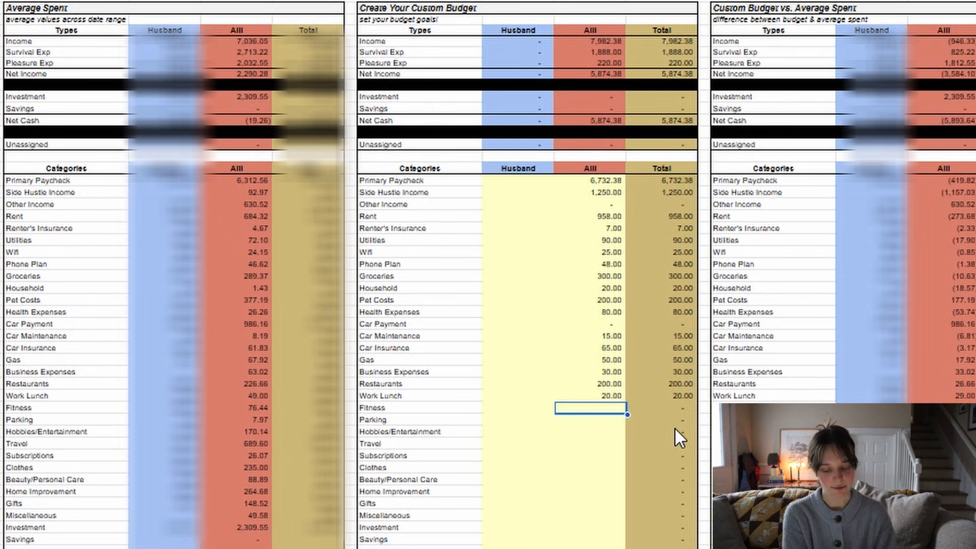
type("70")
key("Return")
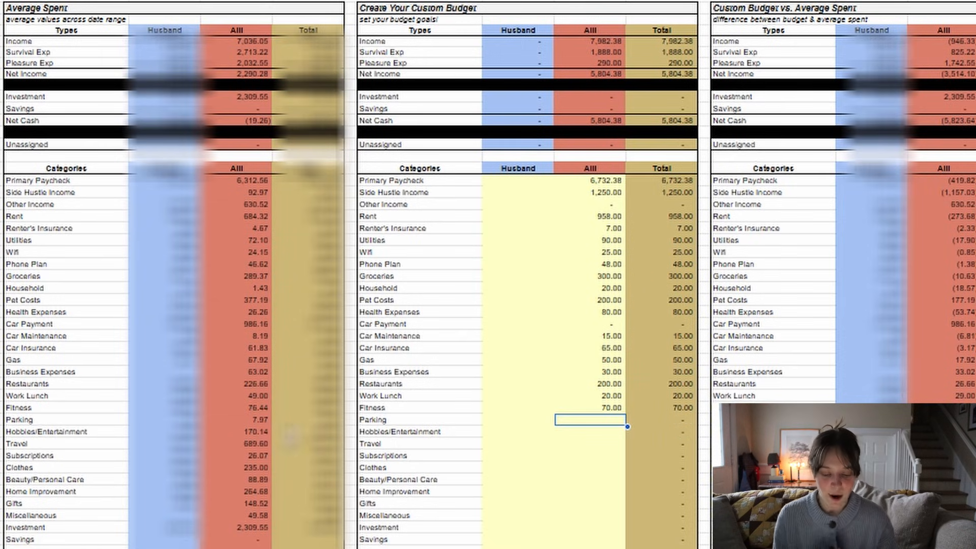
- Check the average spent on Parking and set its custom budget in the red column to 10
left_click(268, 419)
left_click(614, 425)
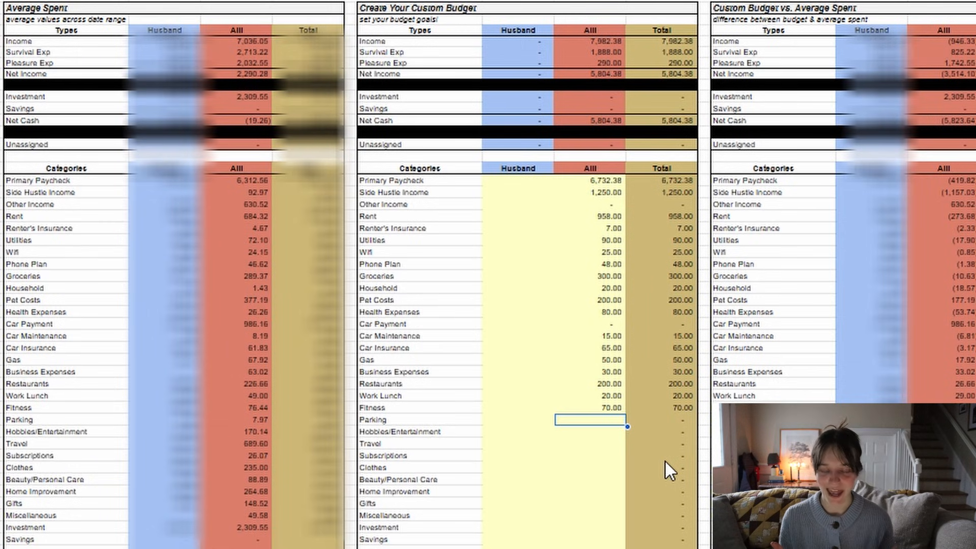
type("10")
key("Return")
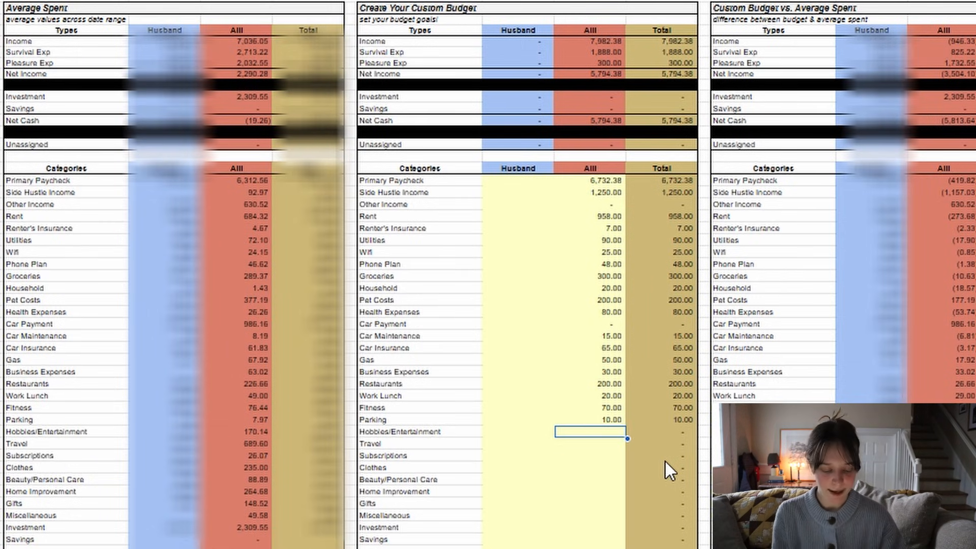
- Check the averages for Hobbies/Entertainment and Travel, and set their custom budgets in the red column to 100 and 250
left_click(244, 431)
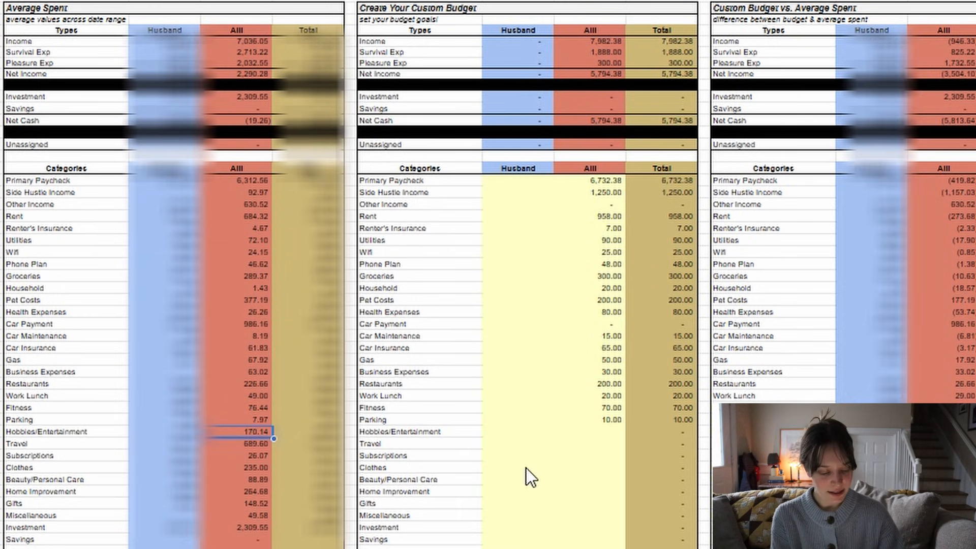
left_click(616, 434)
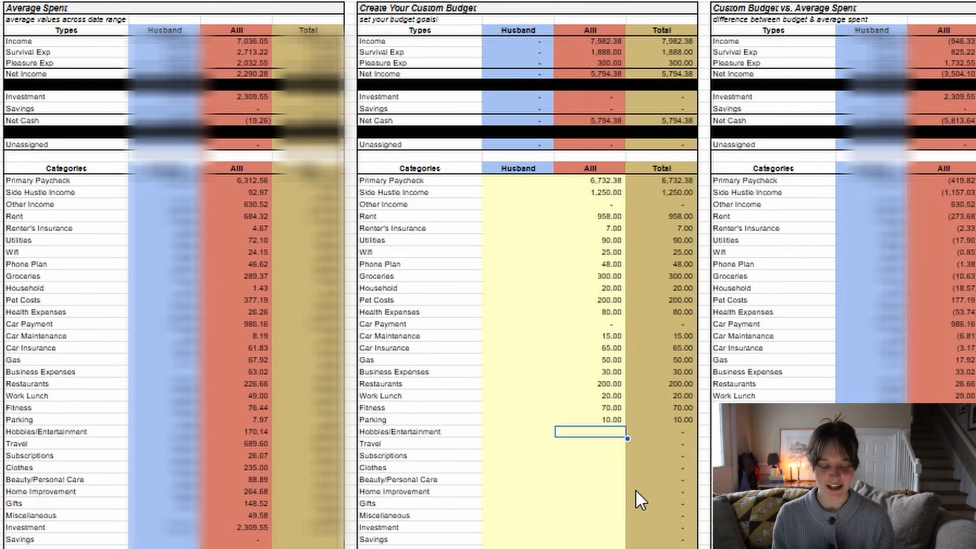
type("100")
key("Return")
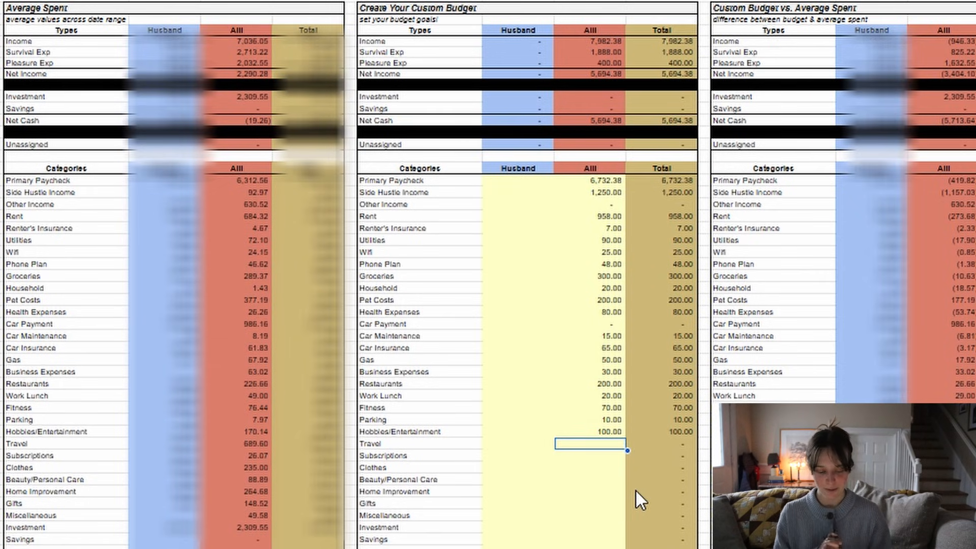
left_click(247, 444)
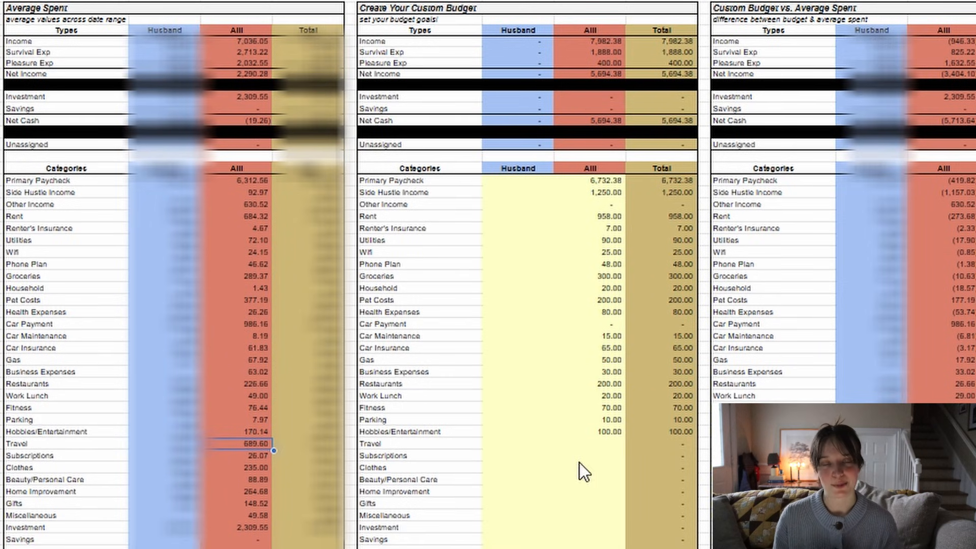
left_click(608, 447)
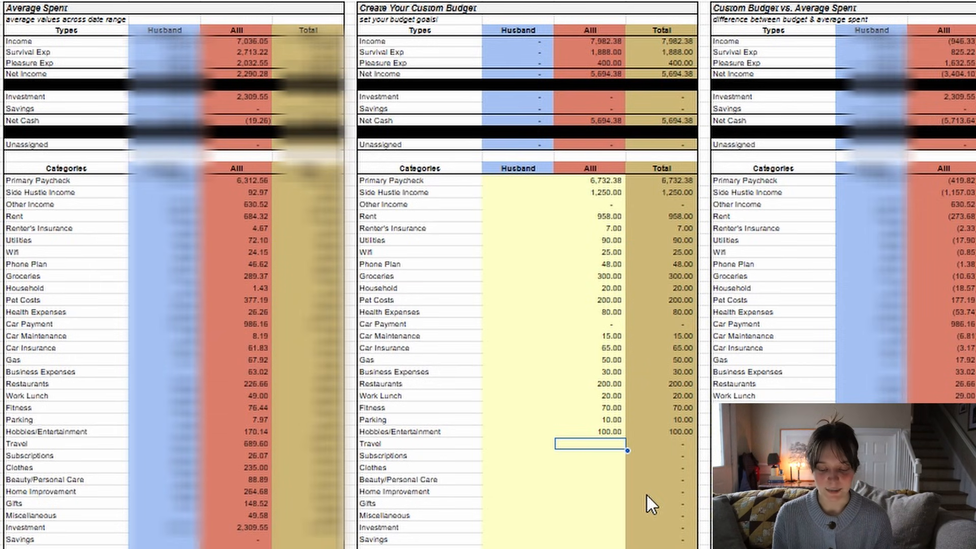
type("250")
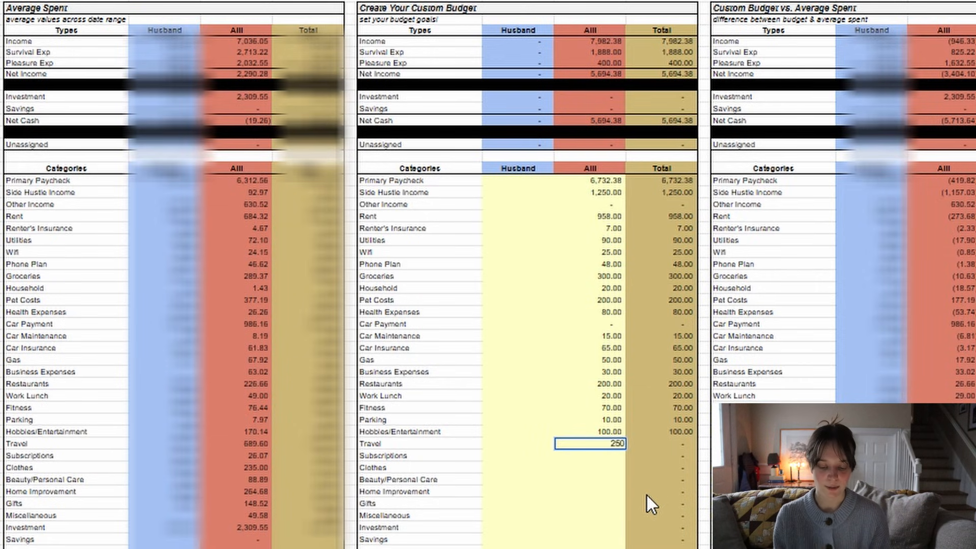
key("Return")
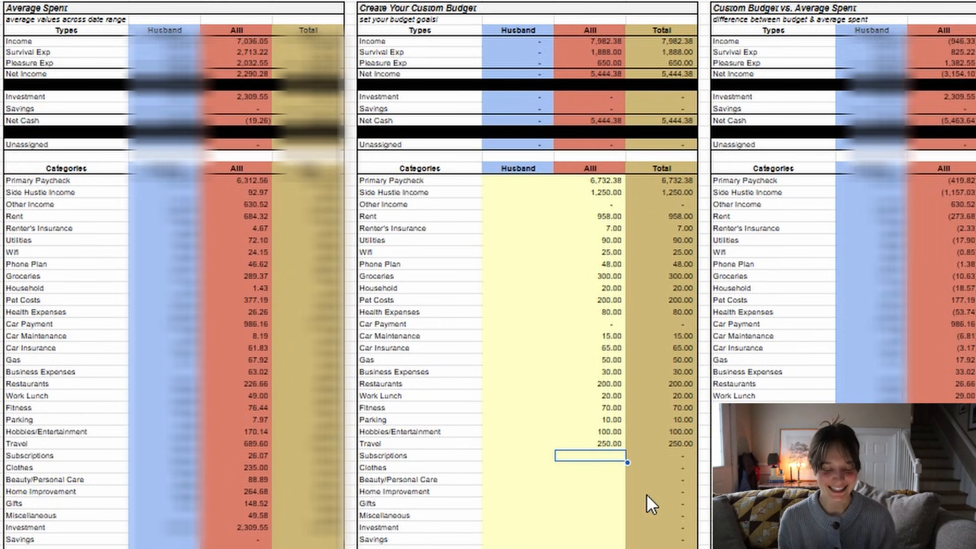
- Check the averages for Subscriptions and Clothes, and set their custom budgets in the red column to 2.99 and 200
left_click(235, 456)
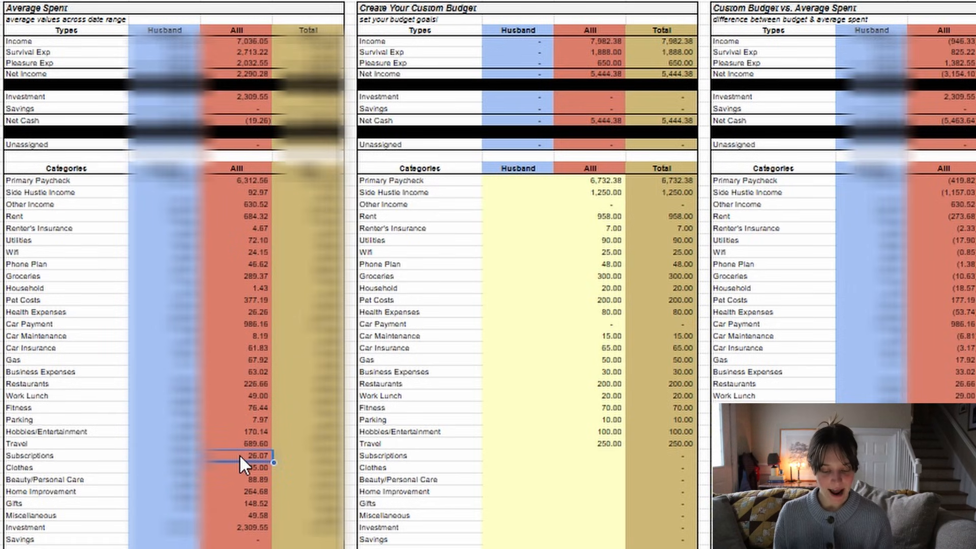
left_click(610, 455)
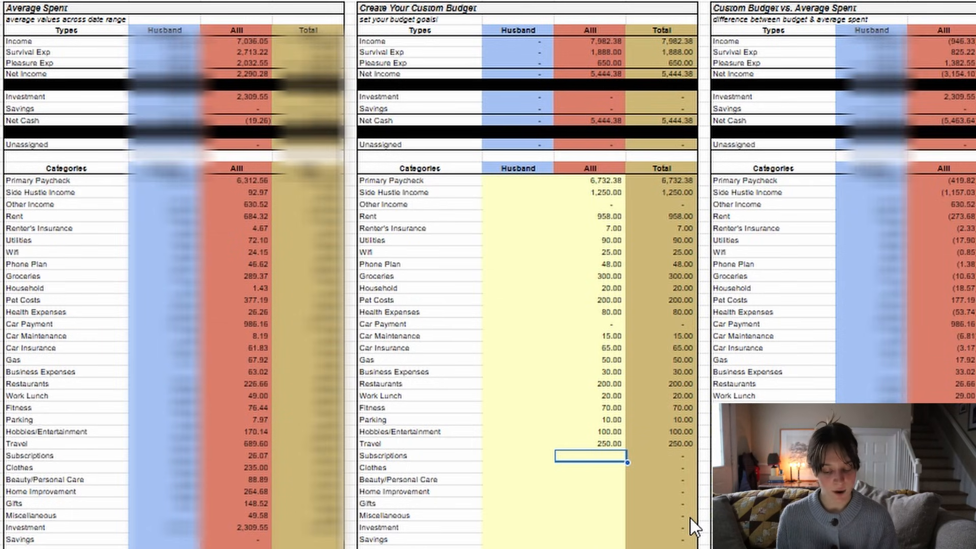
type("2.99")
key("Return")
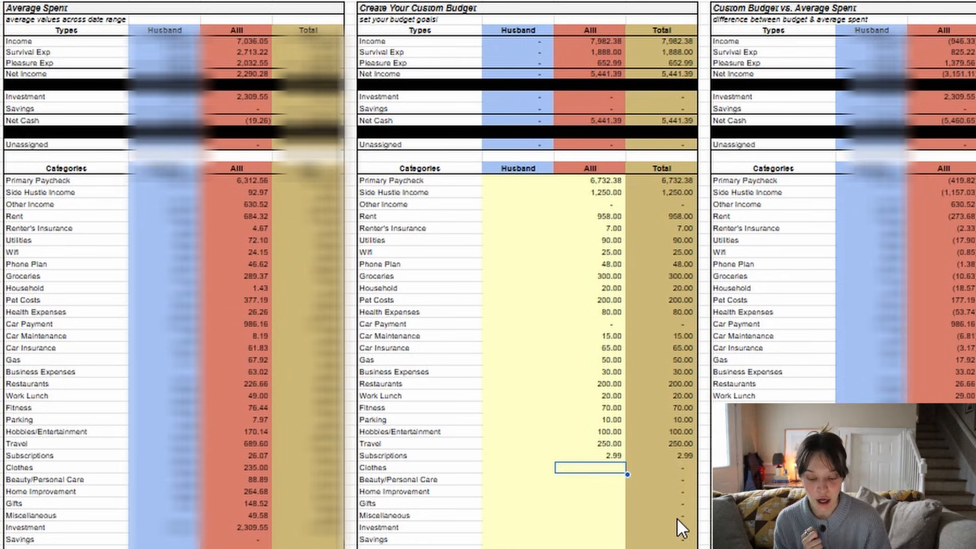
left_click(264, 470)
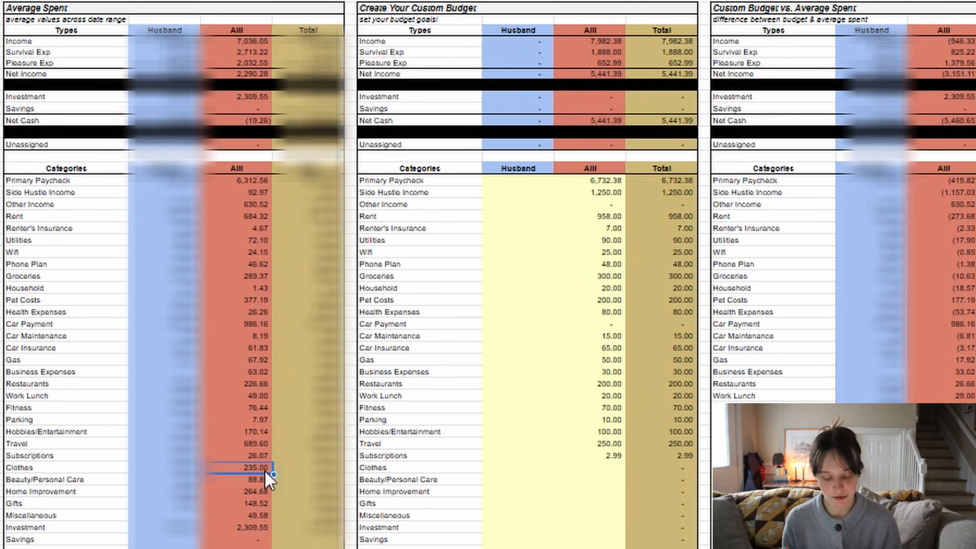
left_click(621, 471)
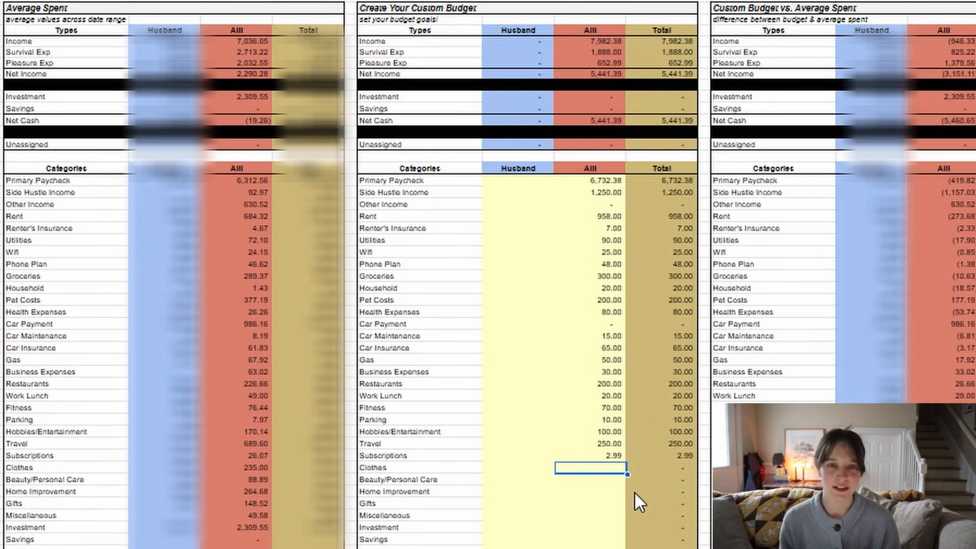
type("200")
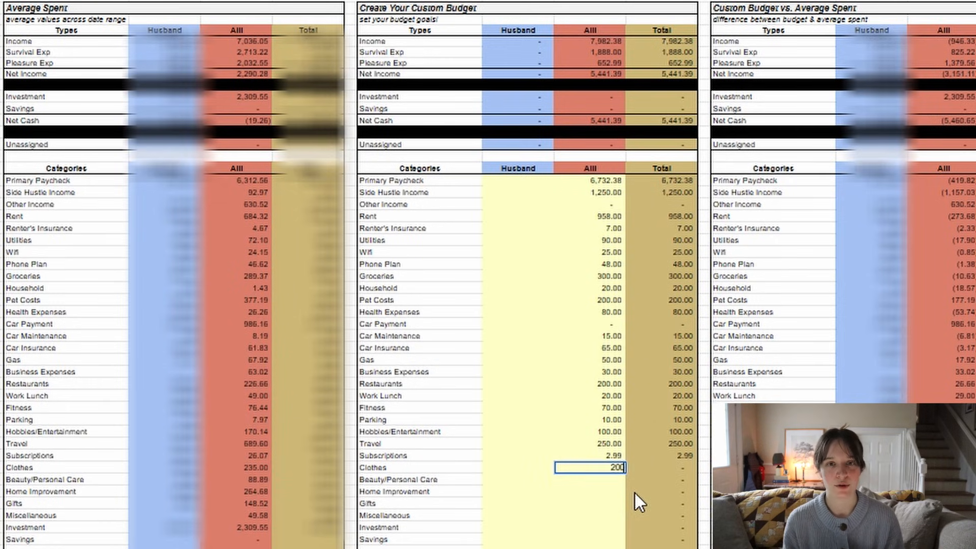
key("Return")
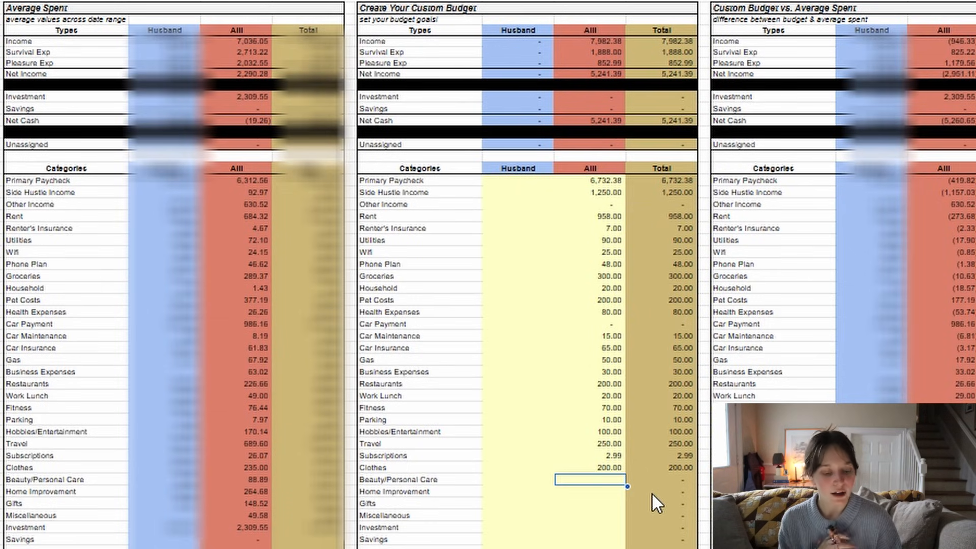
- Check the averages for Beauty/Personal Care and Home Improvement, and set their custom budgets in the red column to 90 and 200
left_click(259, 477)
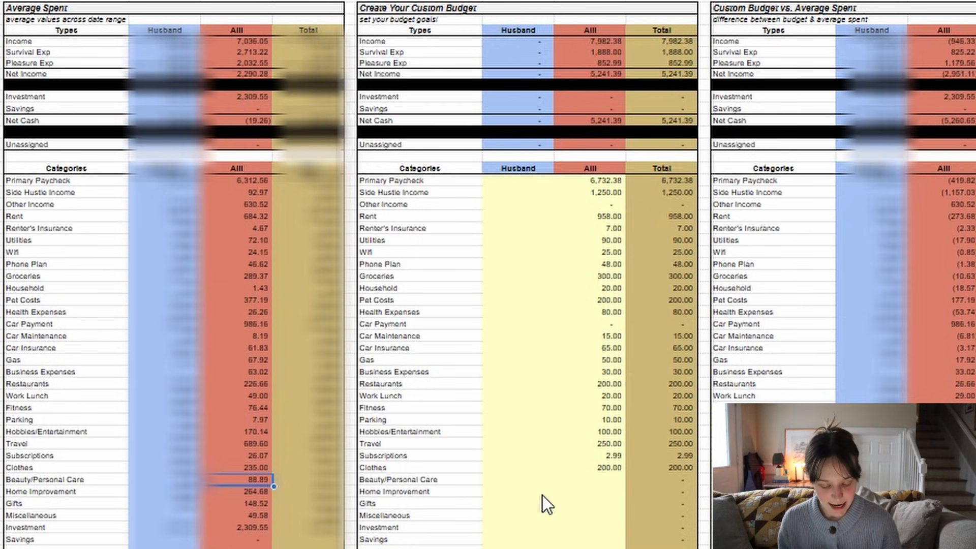
left_click(613, 481)
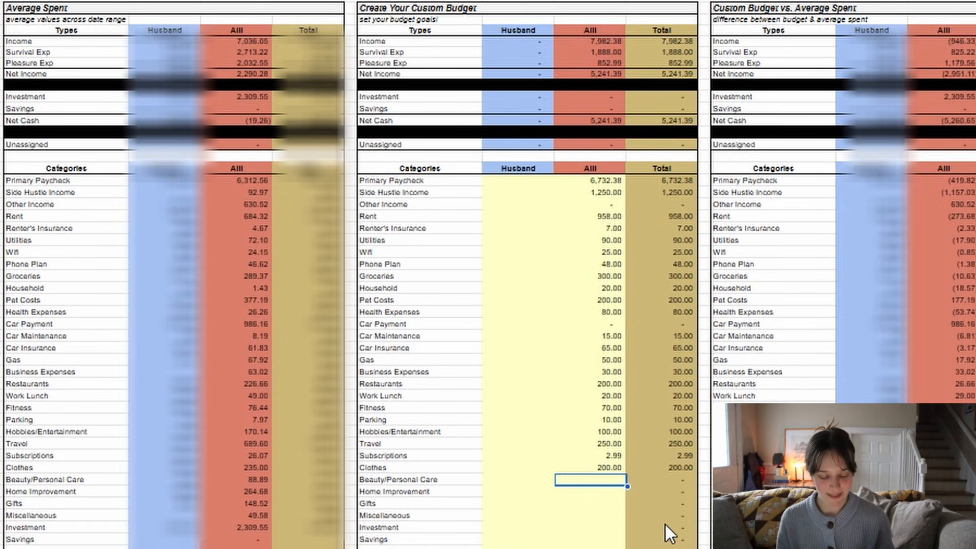
type("90")
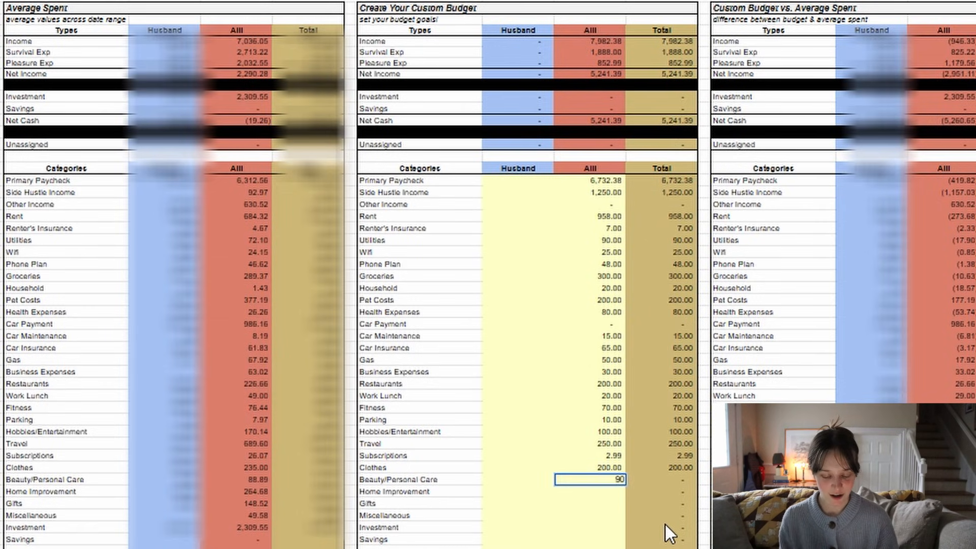
key("Return")
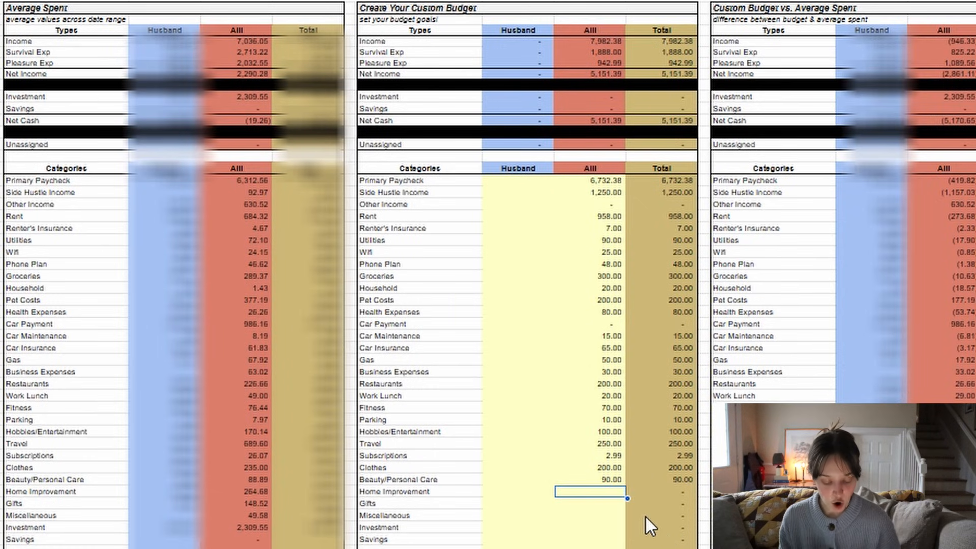
left_click(263, 492)
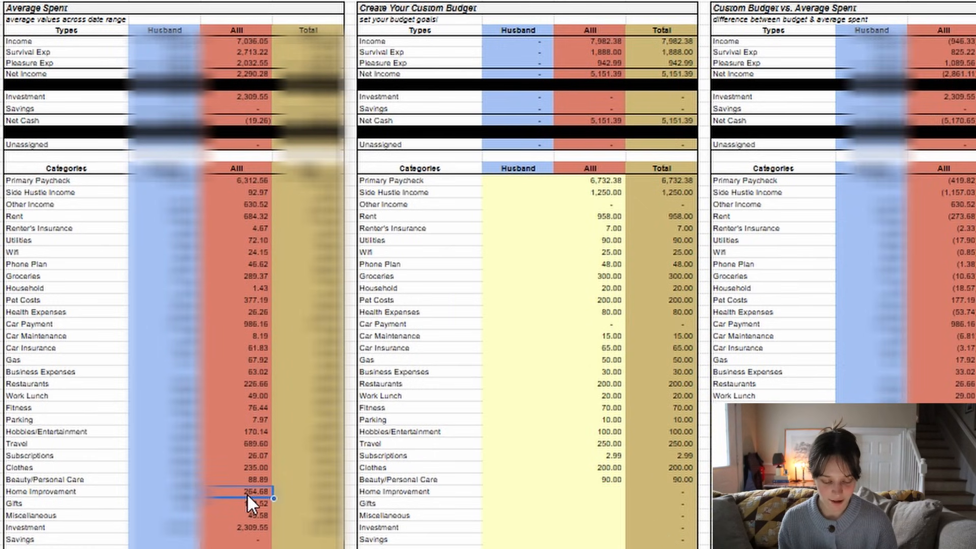
left_click(608, 494)
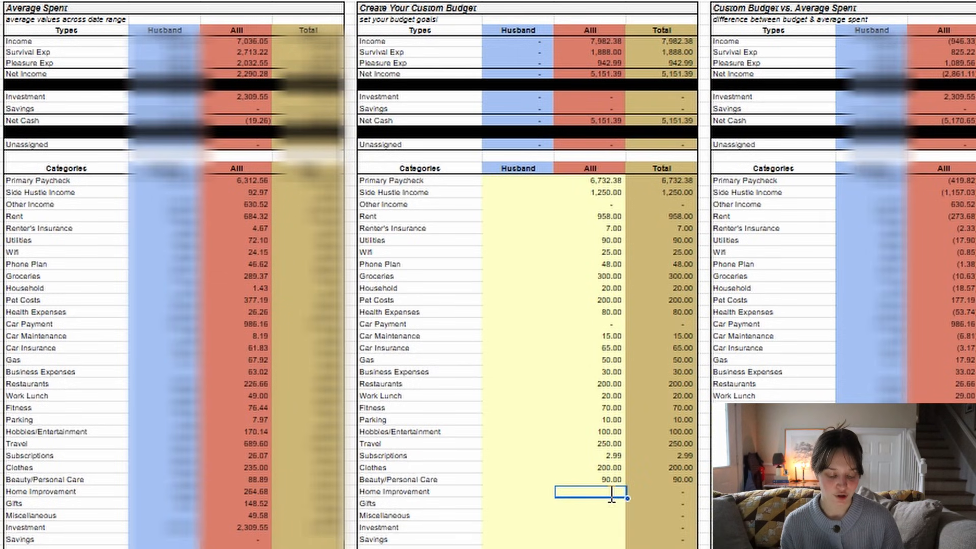
type("200")
key("Return")
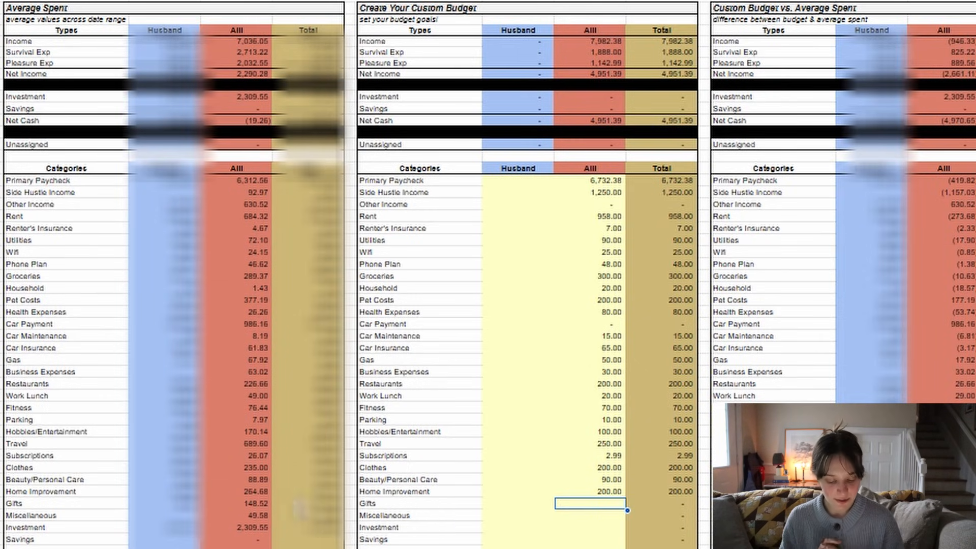
- Check the averages for Gifts and Miscellaneous, and set their custom budgets in the red column to 100 and 60
left_click(265, 504)
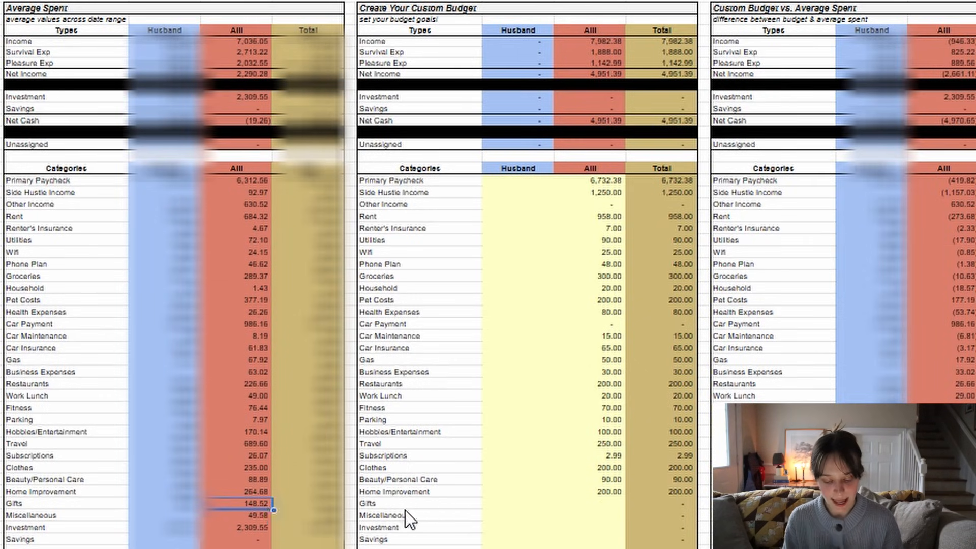
left_click(604, 506)
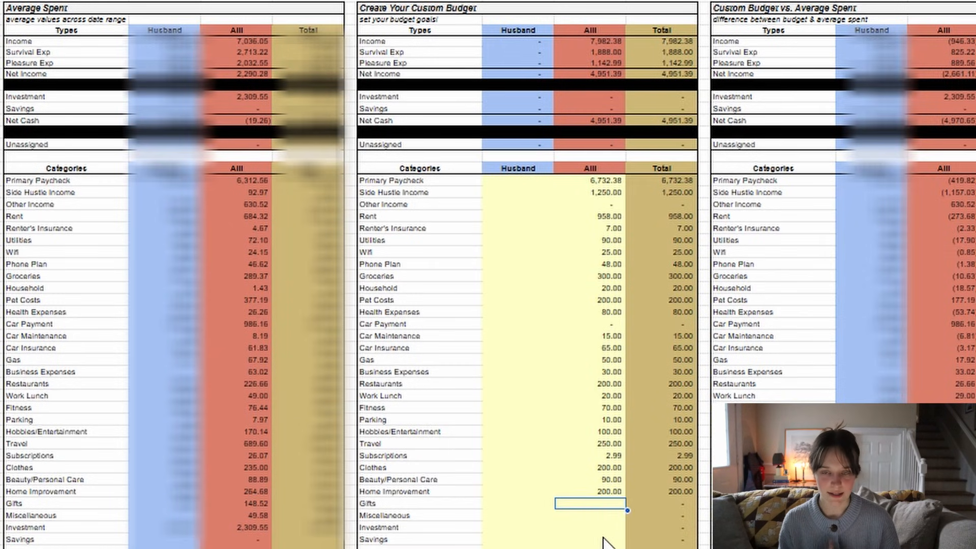
type("100")
key("Return")
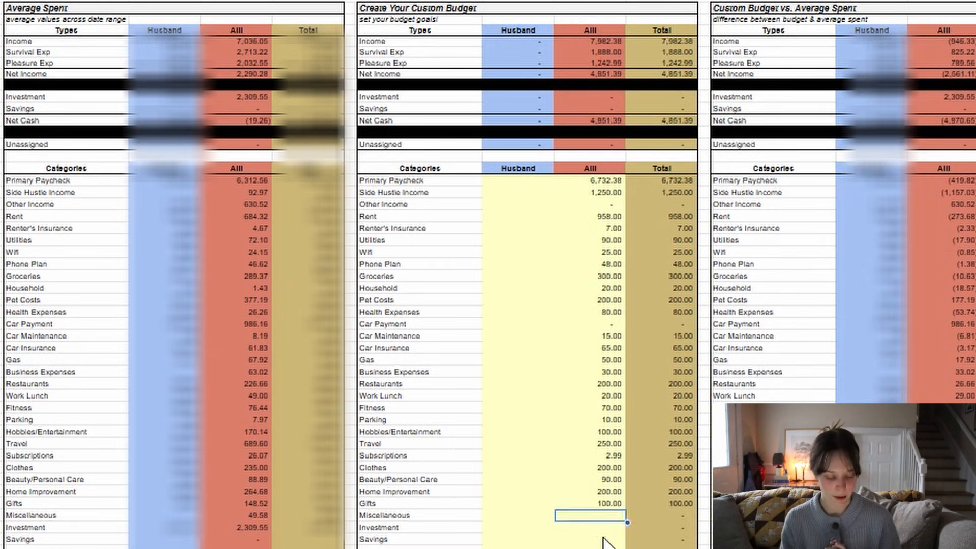
left_click(257, 516)
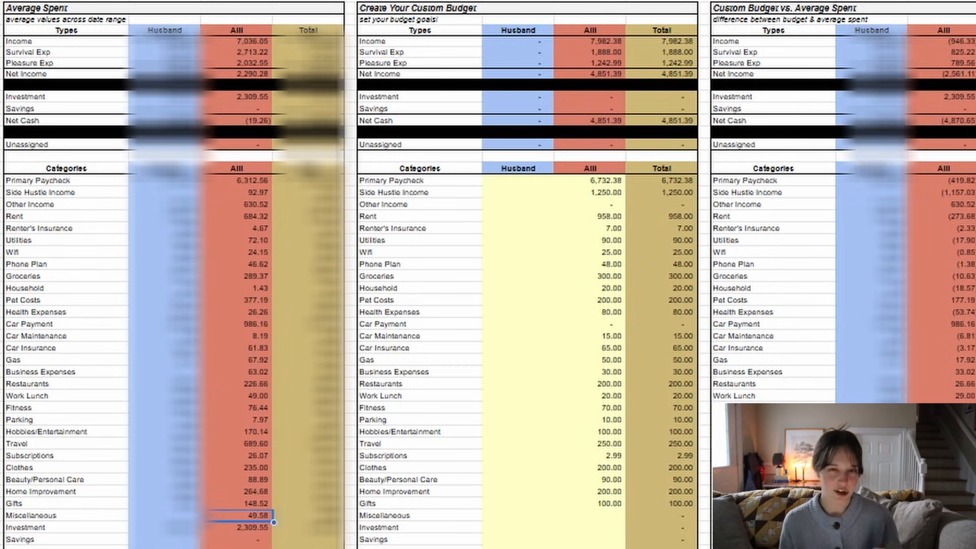
left_click(595, 515)
type("6")
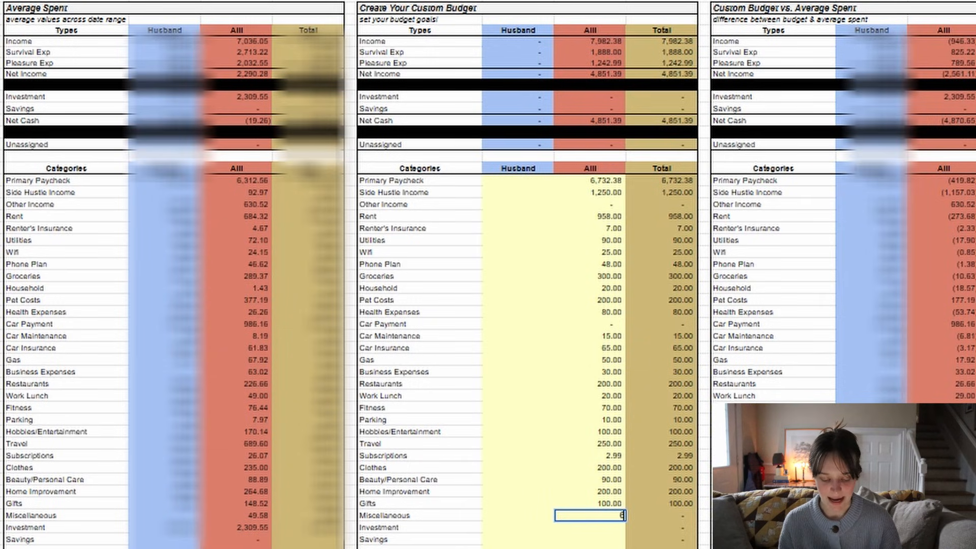
type("0")
key("Return")
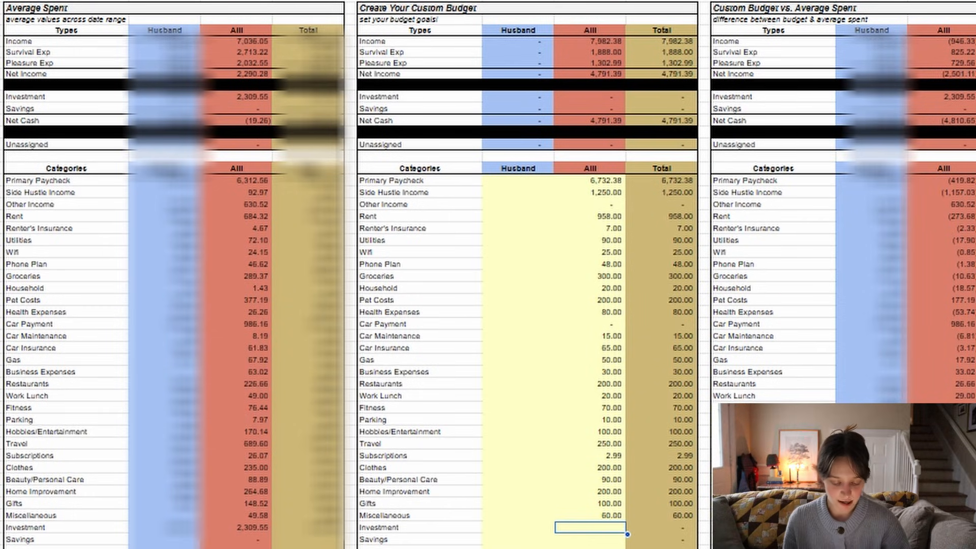
- Check the average for Investment and set its custom budget in the red column to 2800
left_click(251, 528)
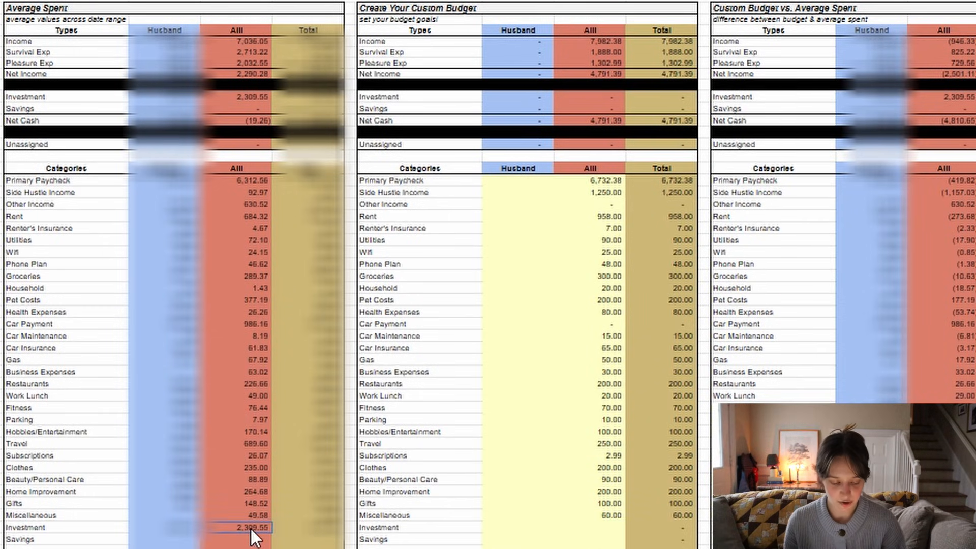
left_click(615, 531)
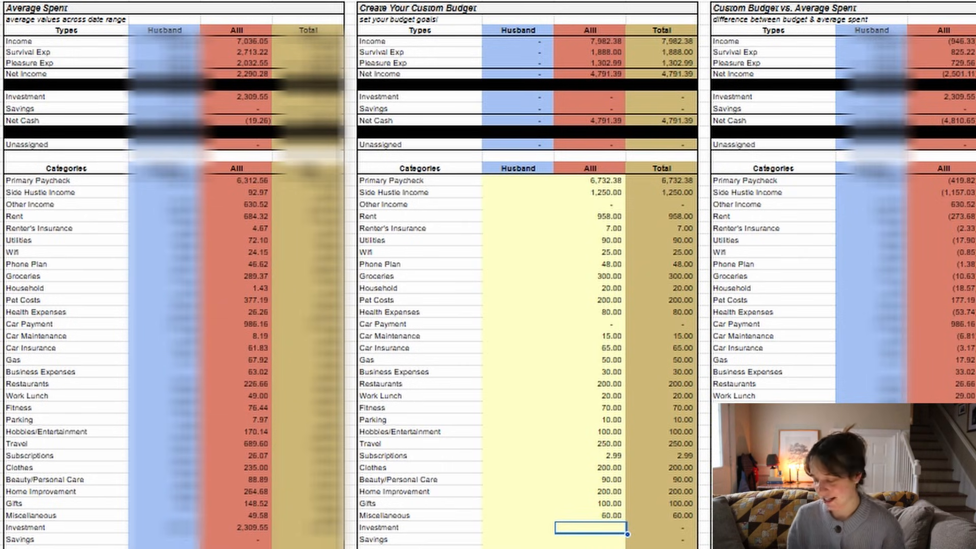
type("28")
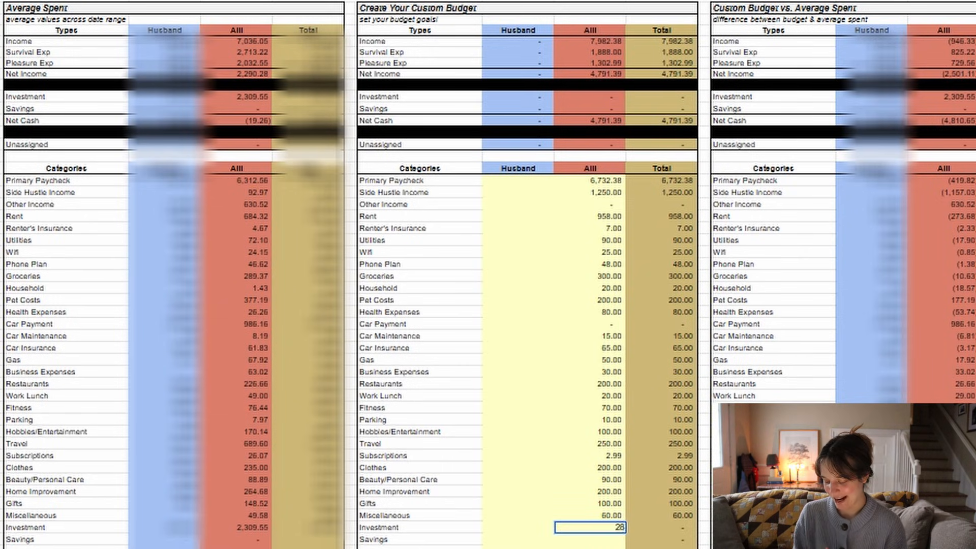
type("00")
key("Return")
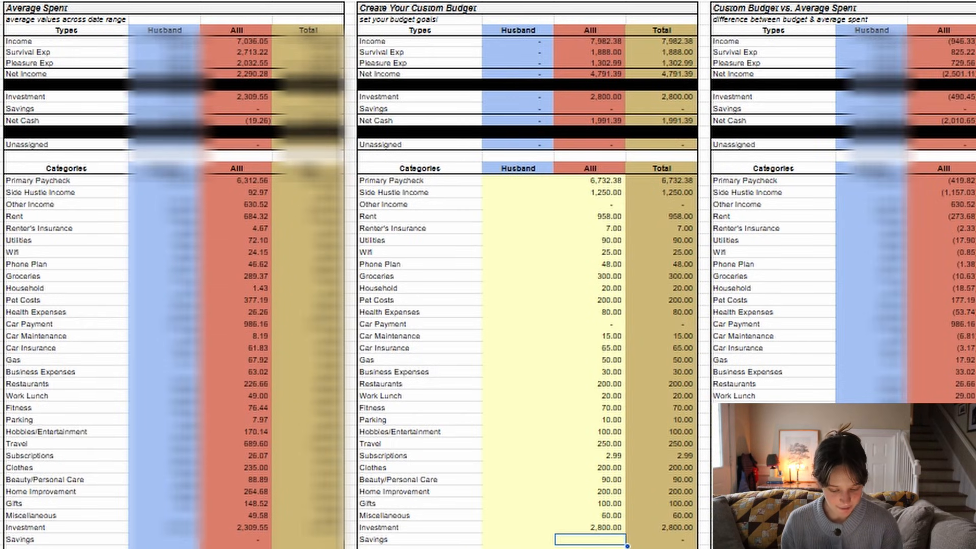
- Allocate the remaining net cash to Savings by setting its custom budget in the red column to 1991.39
type("1,991")
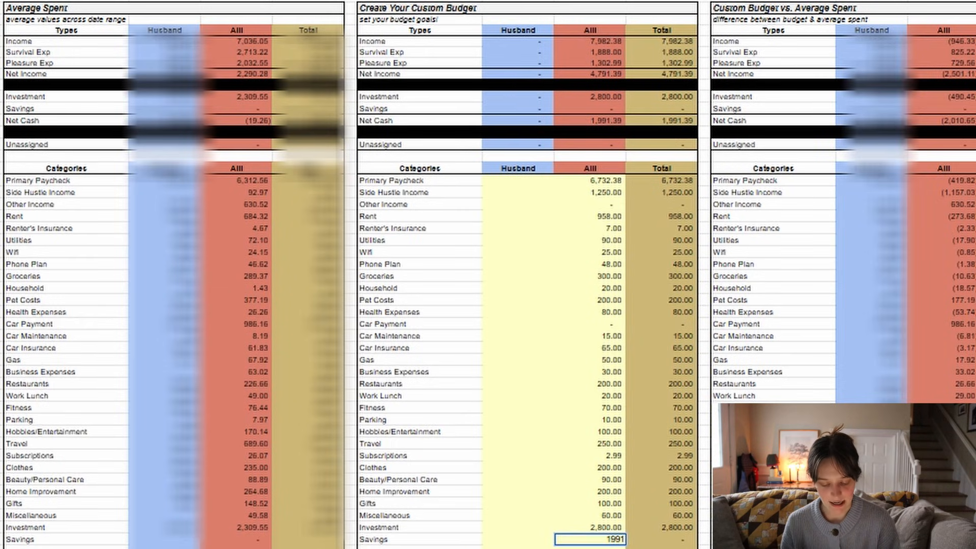
type(".39")
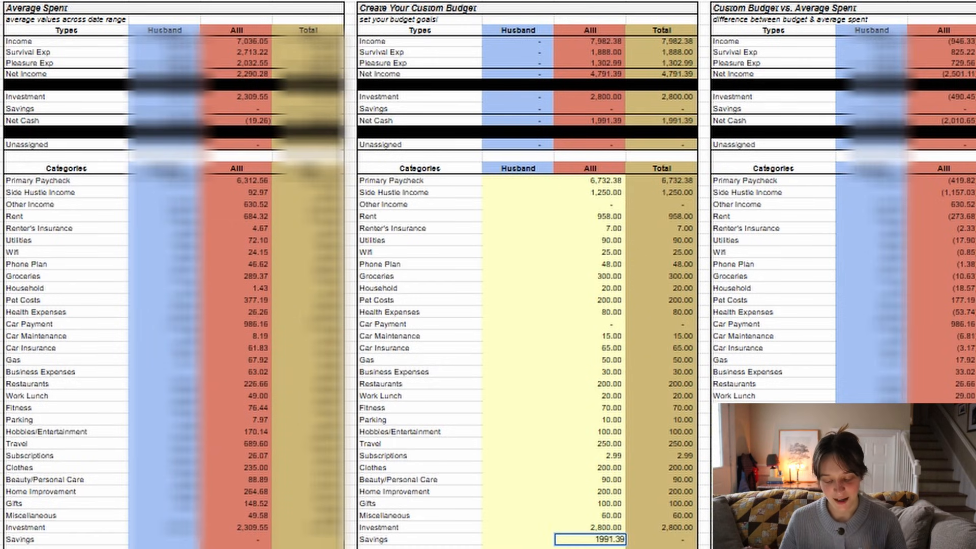
key("Return")
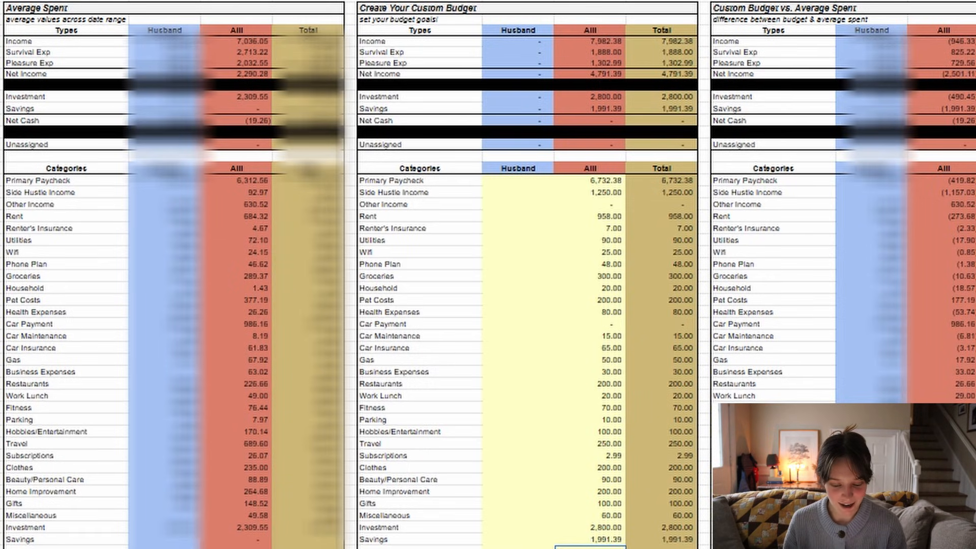
- Compare average and custom budget Income, Survival Exp and Pleasure Exp in the red columns, including the Car Payment and Travel averages
left_click(258, 44)
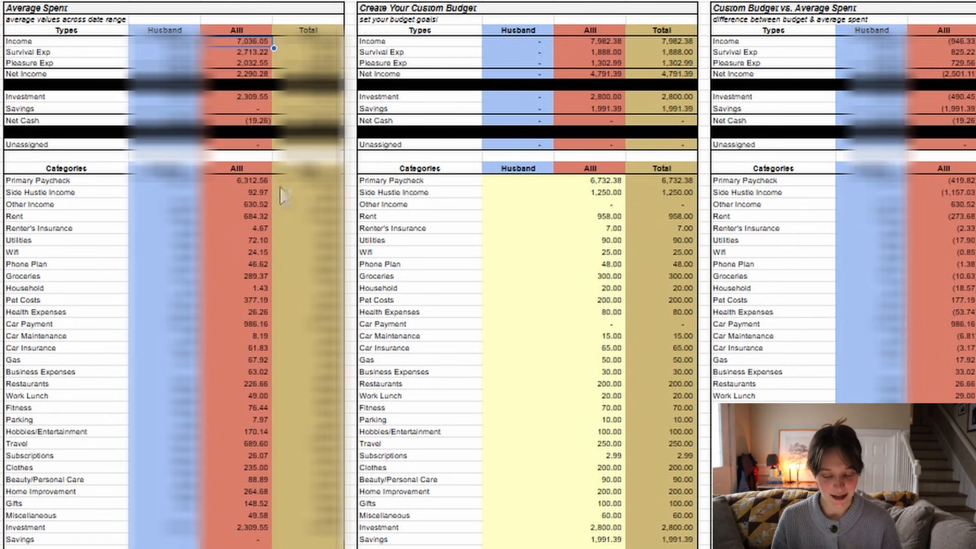
left_click(566, 44)
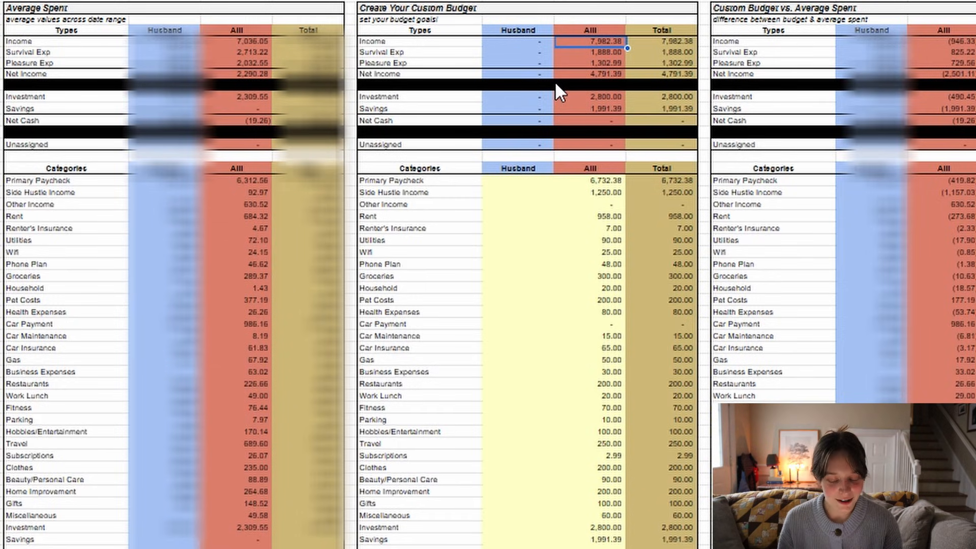
left_click(265, 52)
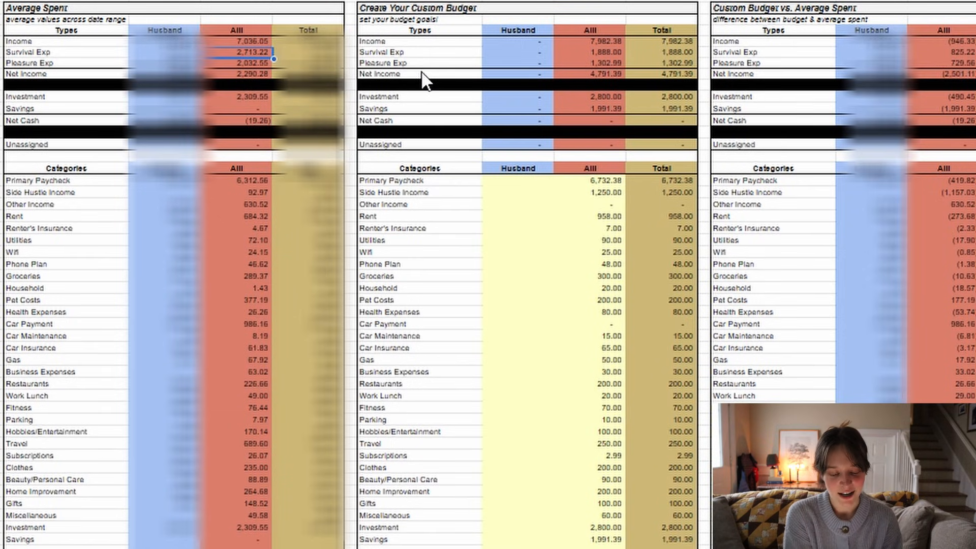
left_click(571, 50)
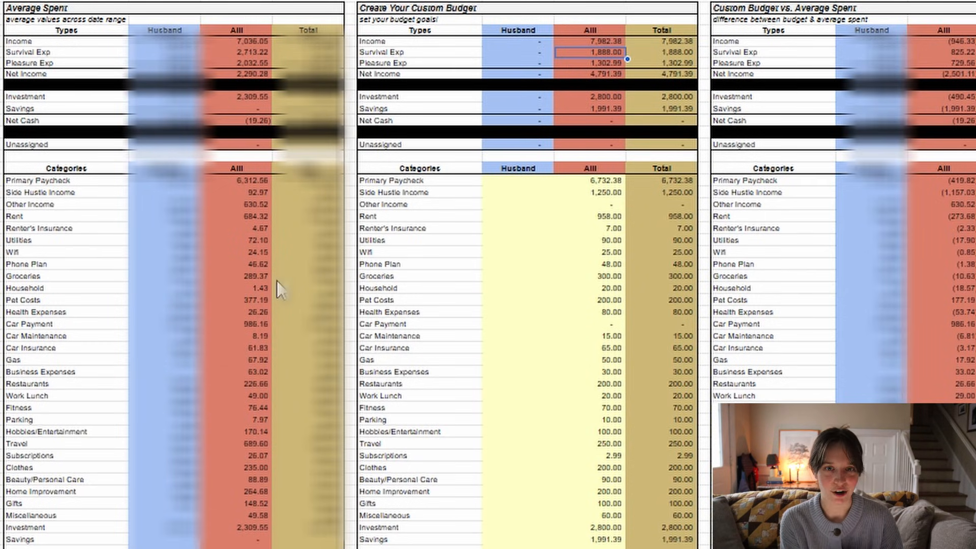
left_click(267, 325)
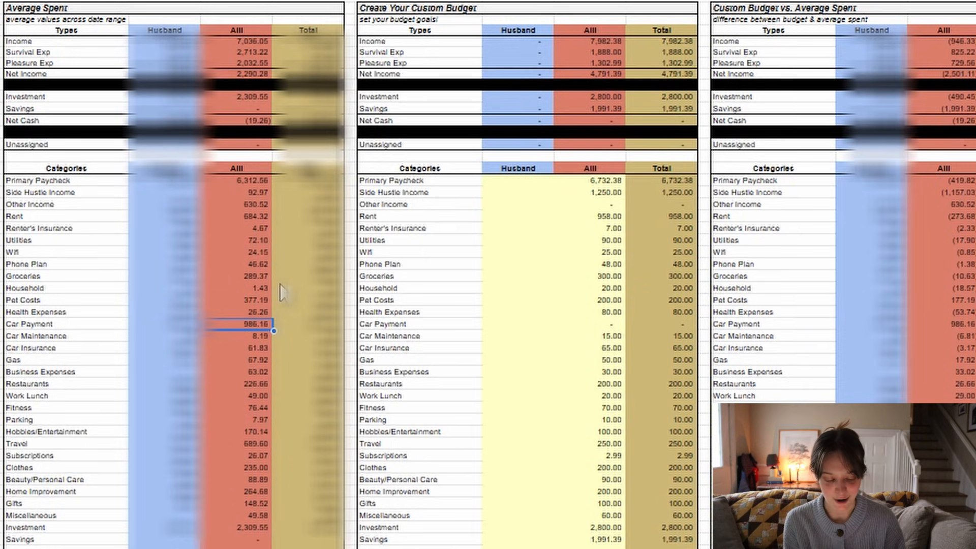
left_click(261, 65)
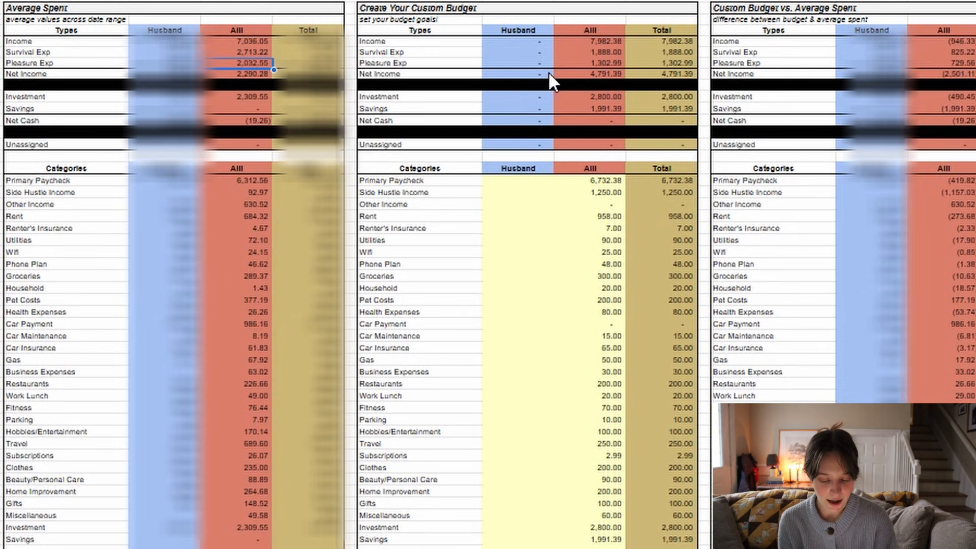
left_click(564, 63)
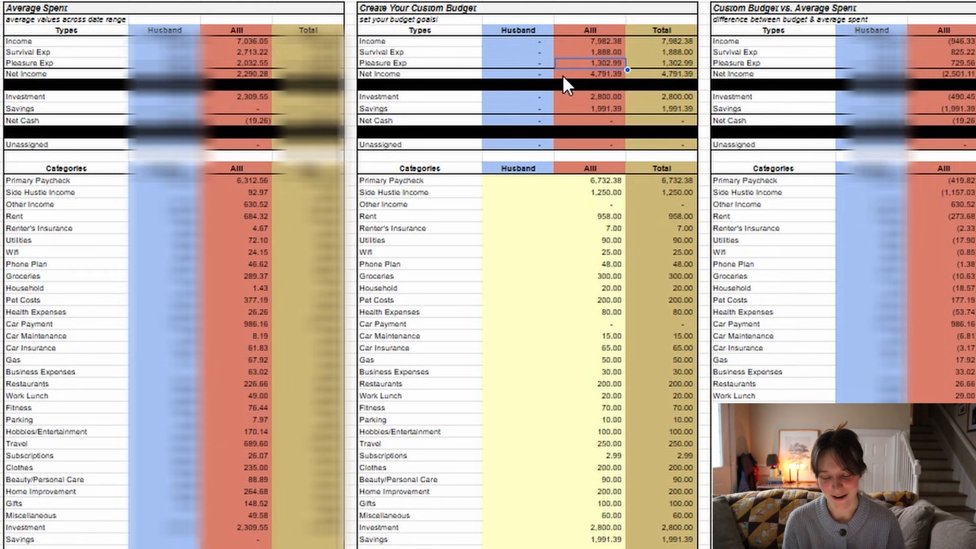
left_click(247, 445)
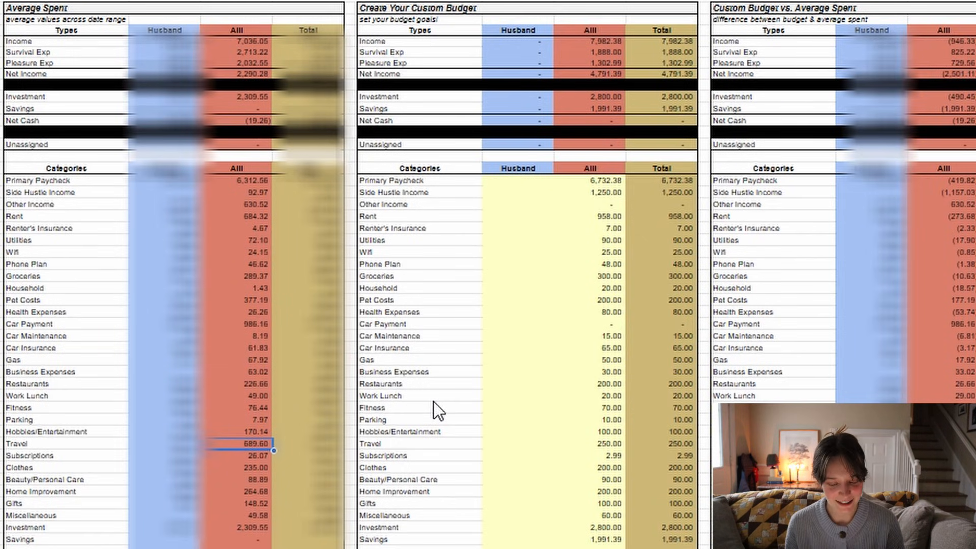
- Review average Net Income and Net Cash against the custom budget's Net Income, Investment and Savings in the red columns
left_click(265, 75)
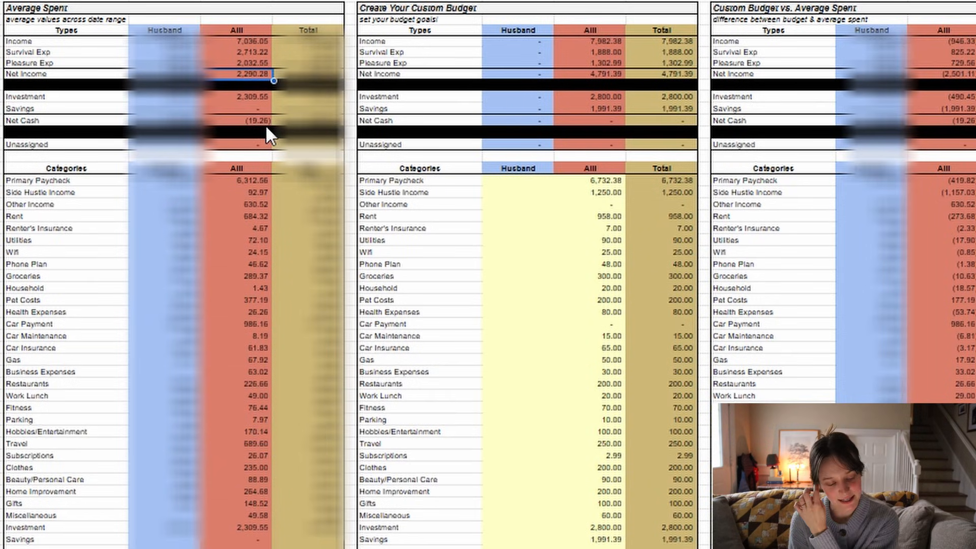
left_click(243, 96)
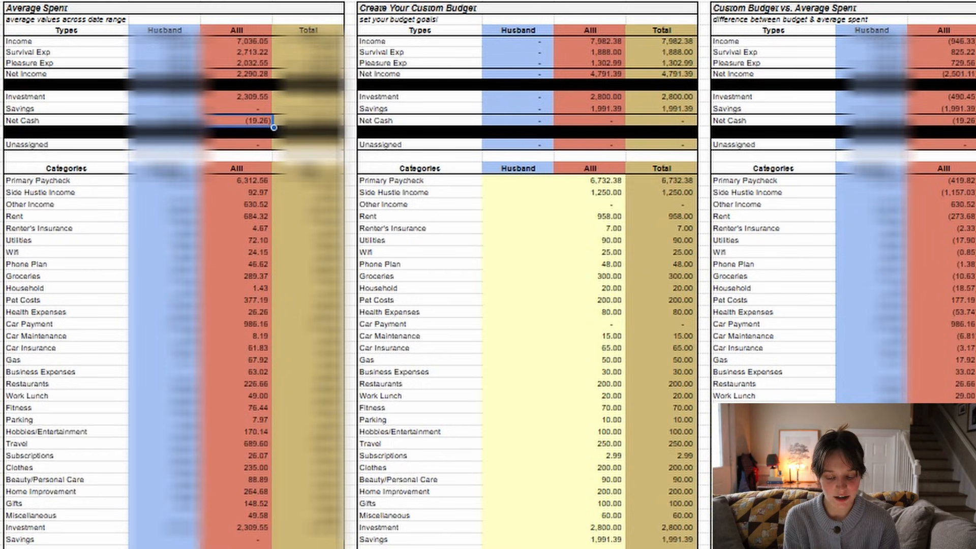
left_click(616, 76)
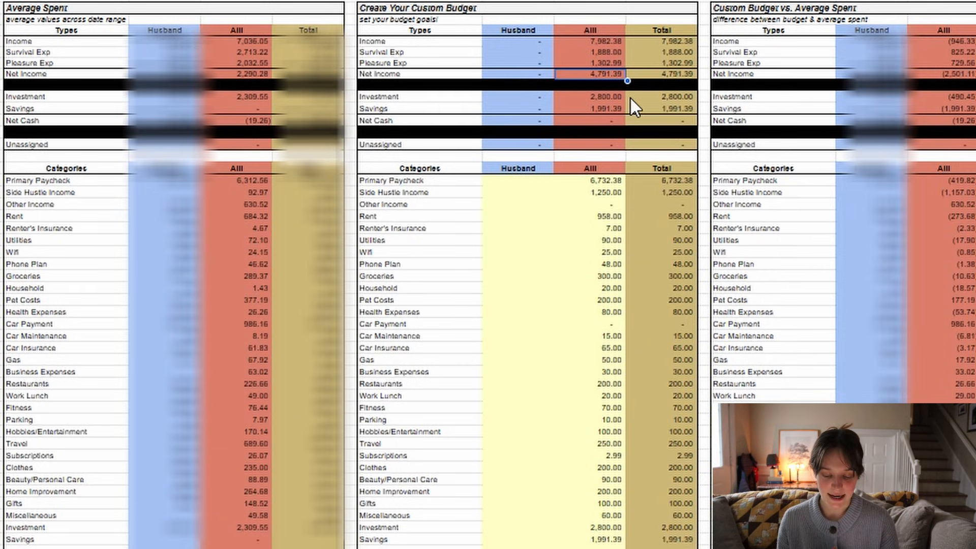
left_click(618, 97)
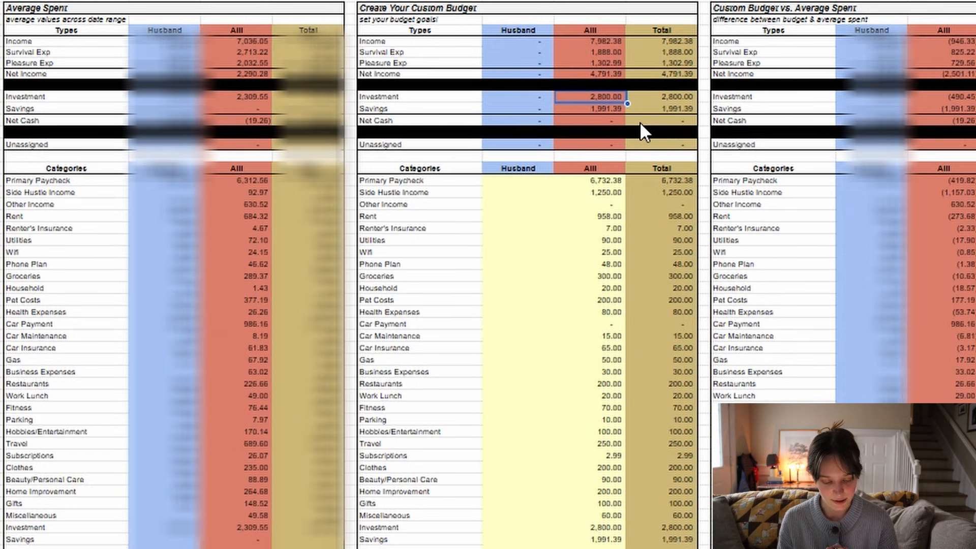
left_click(610, 110)
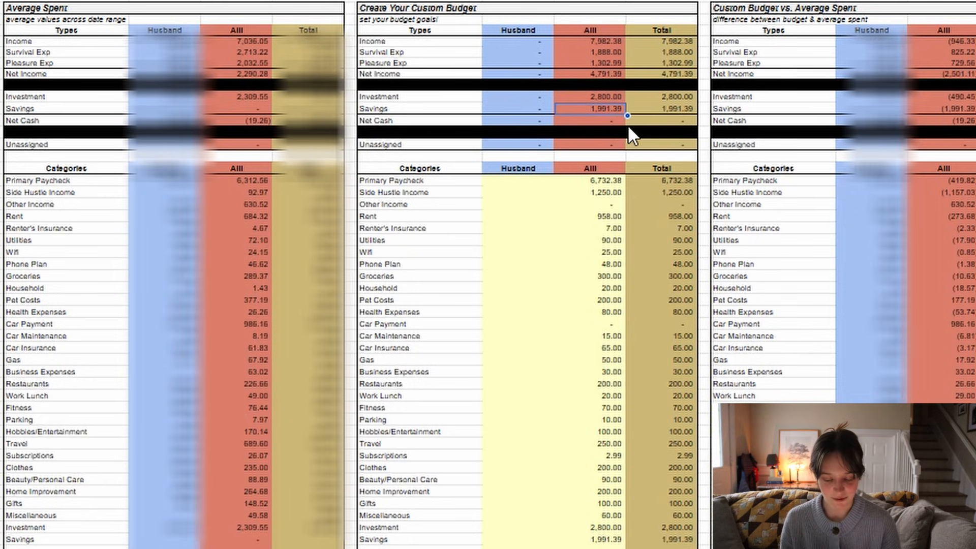